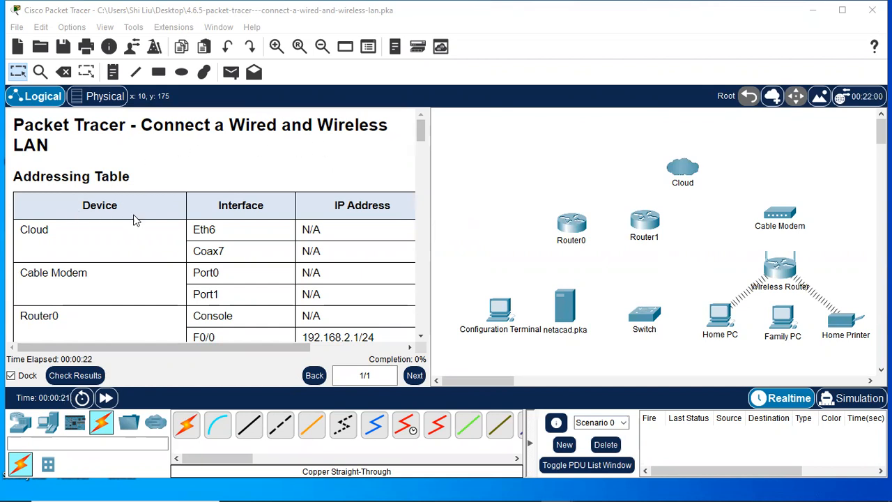
Read the activity's addressing table, objectives and background, up to the Part 1 instructions for connecting the cloud to Router0.
scroll(111, 241, "down", 3)
scroll(110, 243, "up", 3)
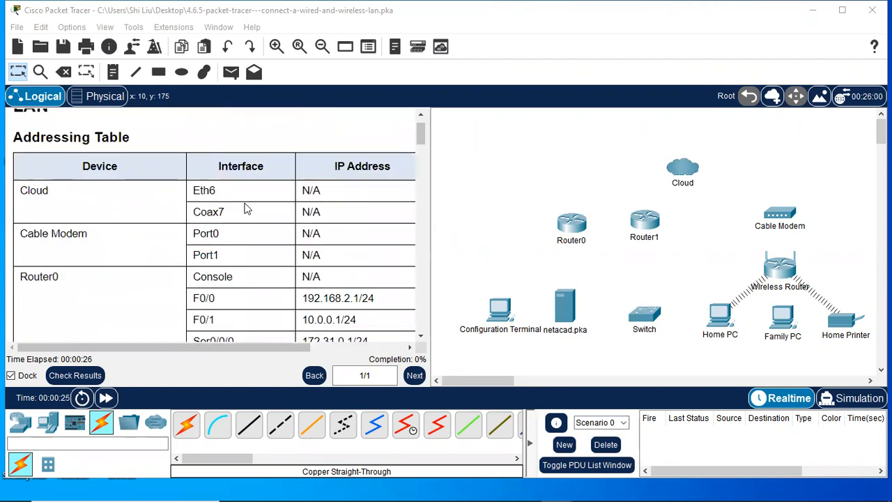
scroll(356, 209, "down", 5)
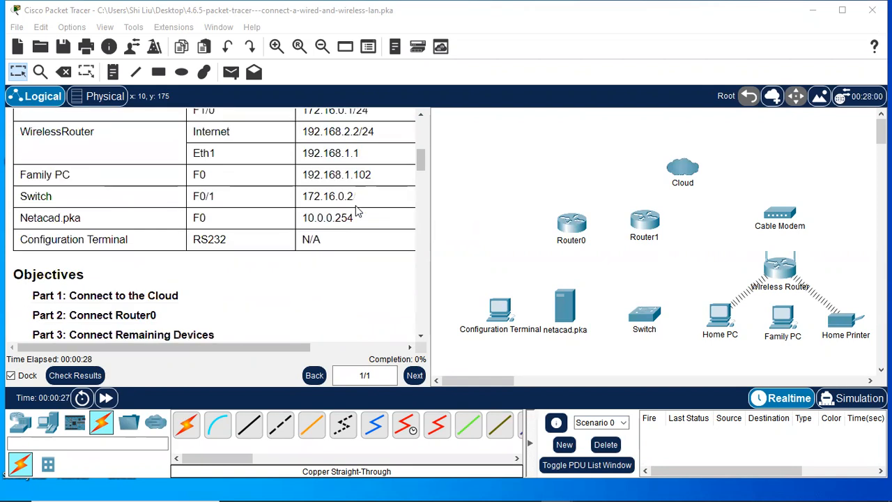
scroll(356, 211, "down", 2)
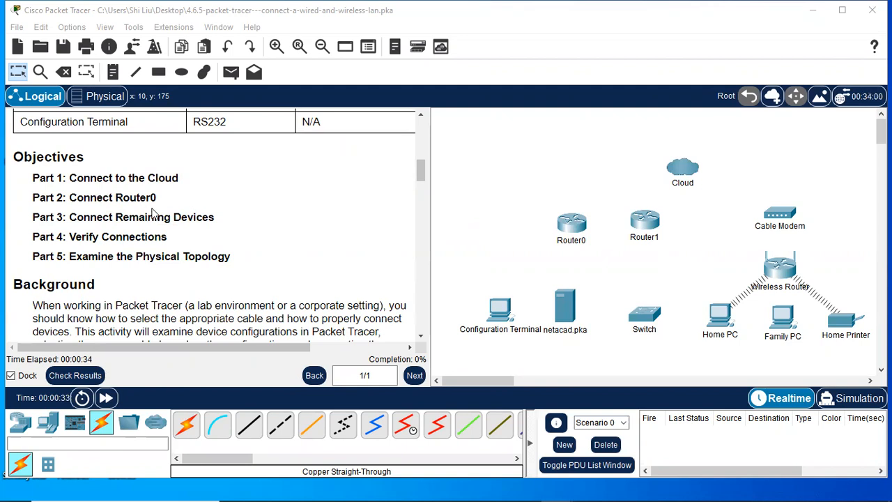
left_click_drag(655, 151, 719, 204)
left_click_drag(538, 197, 602, 279)
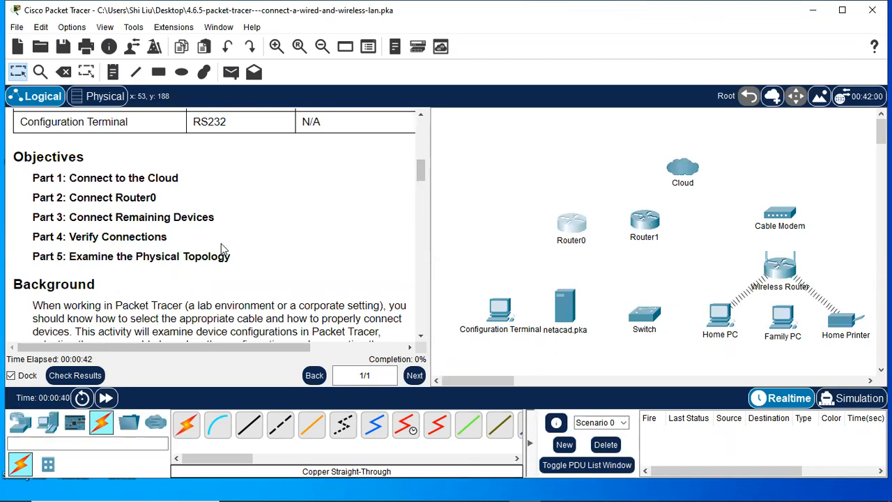
scroll(296, 237, "down", 3)
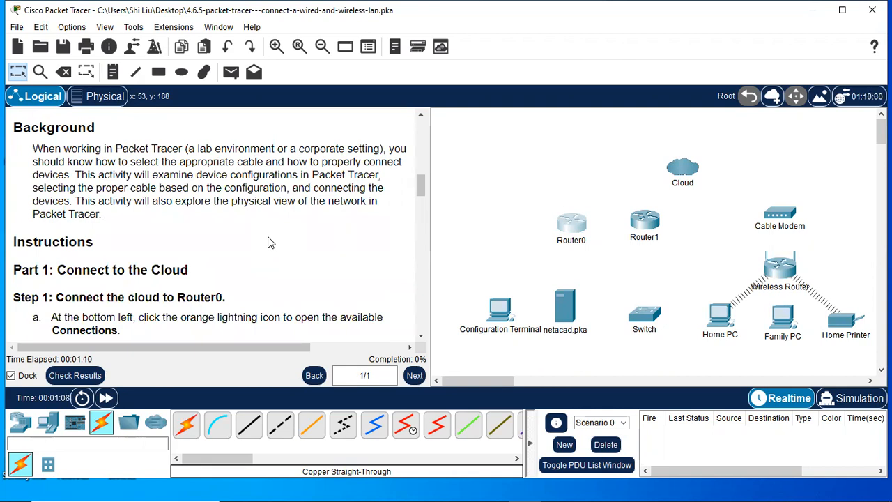
scroll(271, 243, "down", 3)
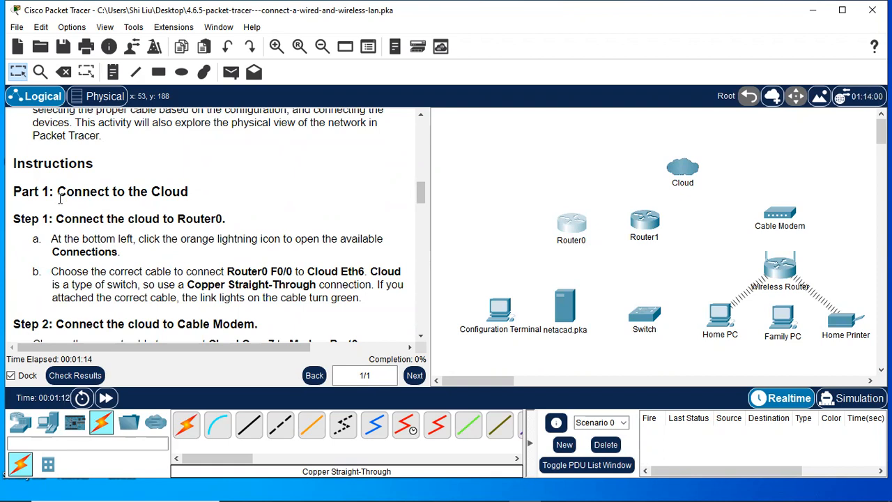
left_click_drag(62, 194, 199, 192)
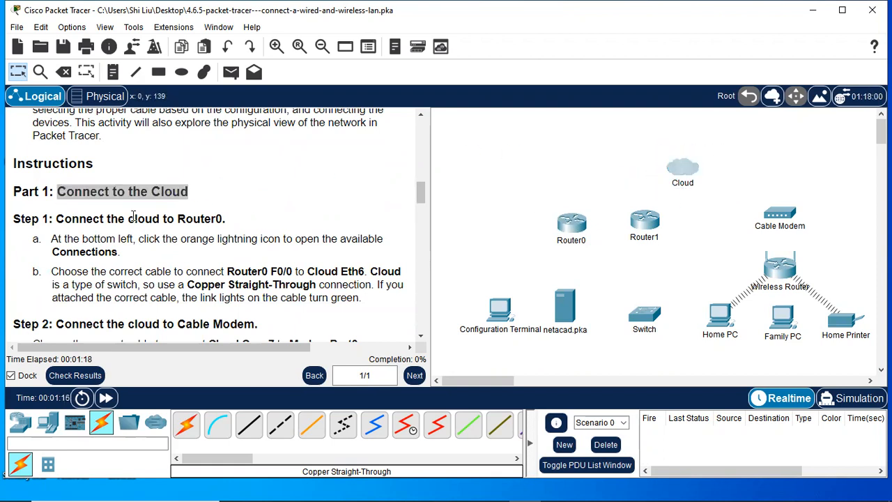
scroll(104, 212, "down", 1)
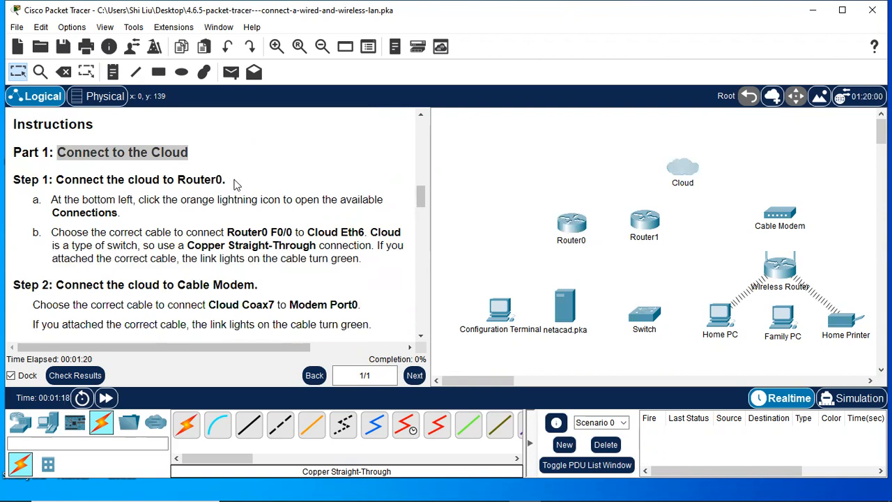
left_click_drag(549, 206, 611, 268)
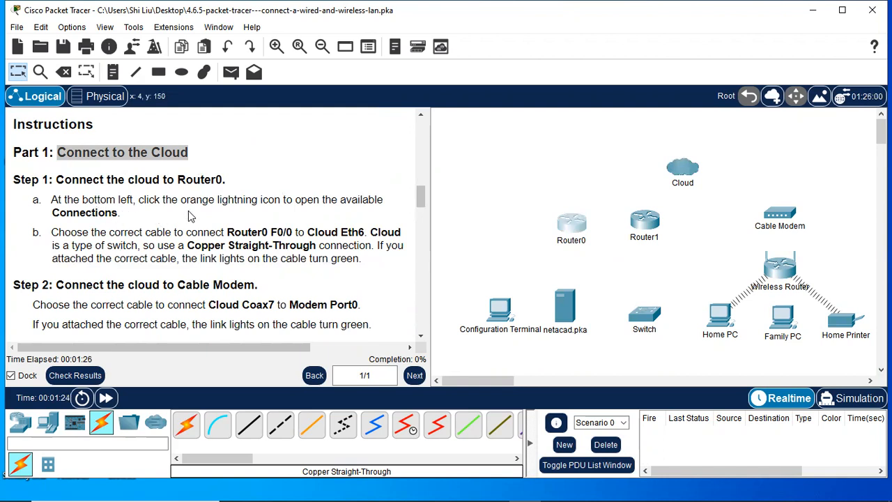
Connect Router0 FastEthernet0/0 to Cloud Ethernet6 with a Copper Straight-Through cable.
left_click(103, 431)
scroll(130, 249, "down", 1)
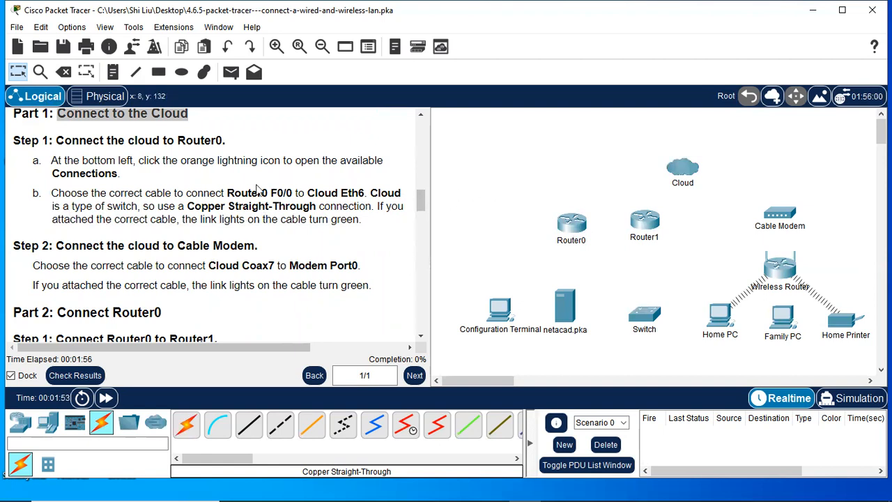
left_click_drag(216, 206, 314, 211)
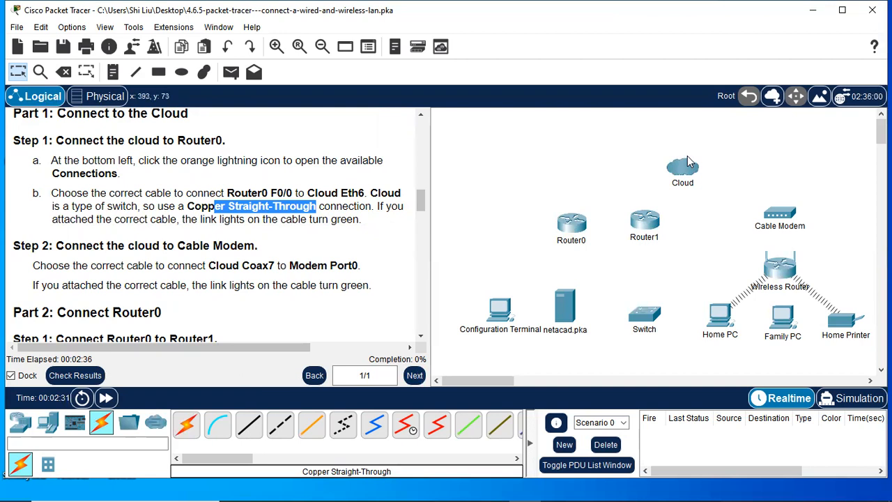
left_click(247, 432)
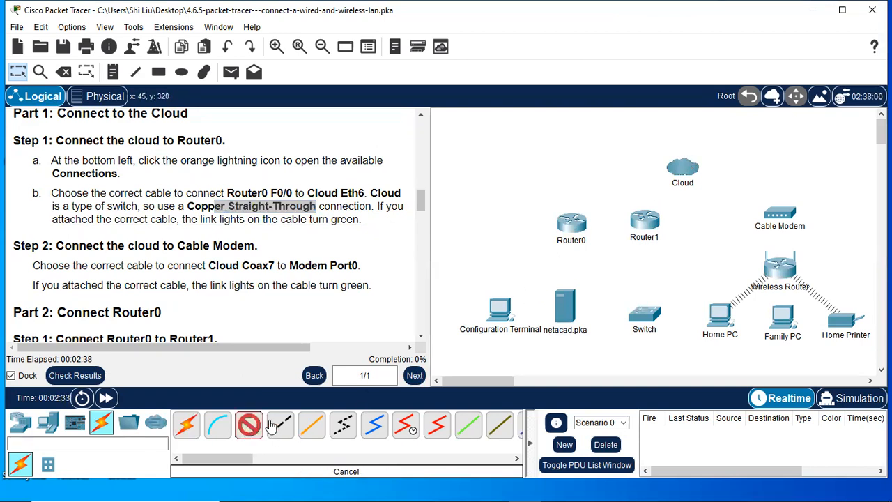
left_click(572, 227)
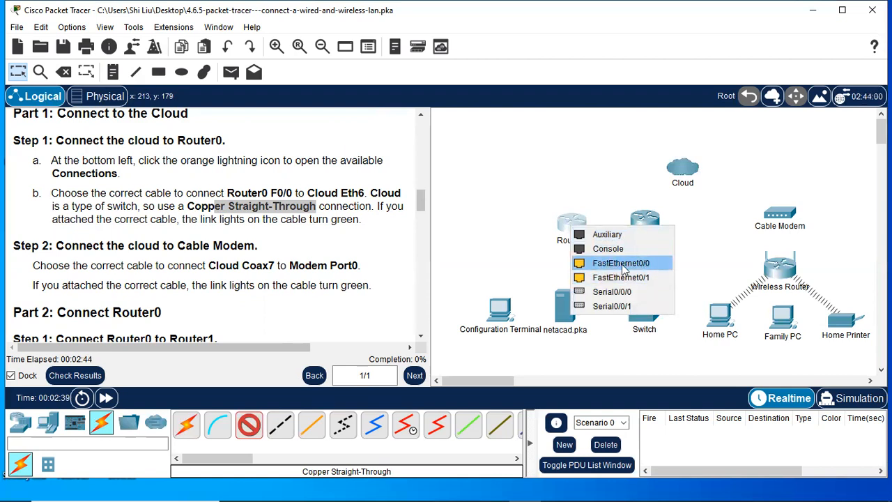
left_click(582, 264)
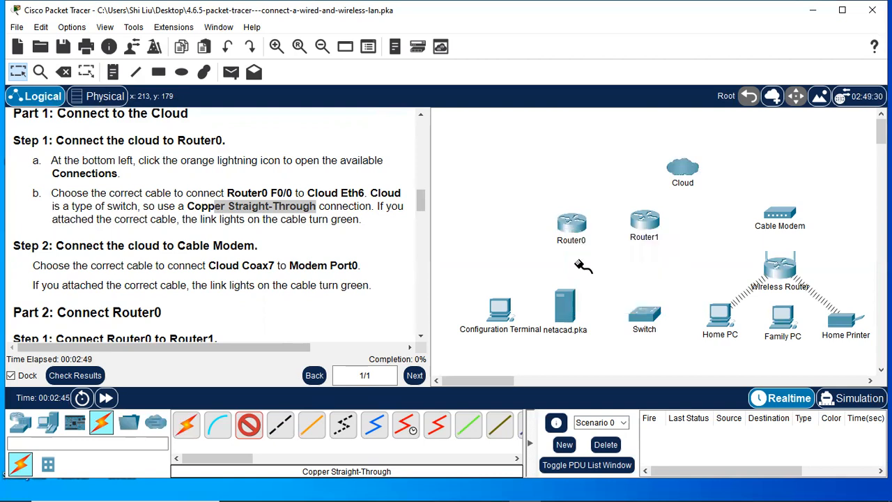
left_click(688, 172)
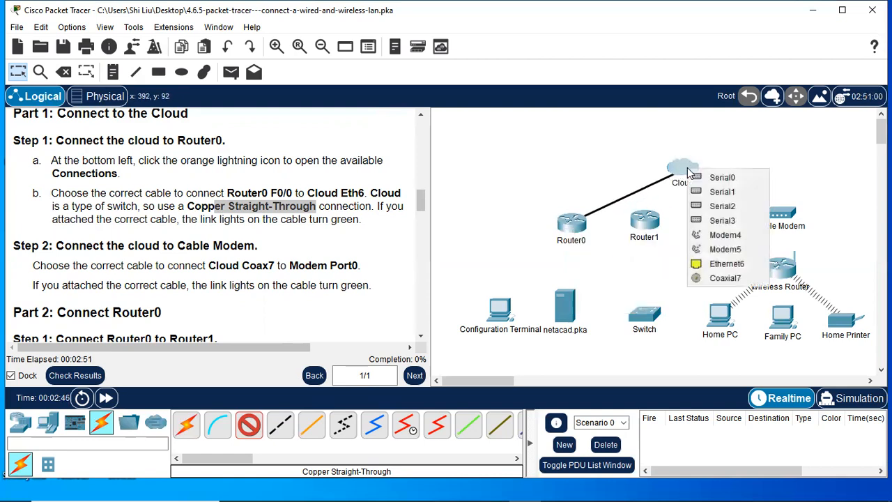
left_click(701, 270)
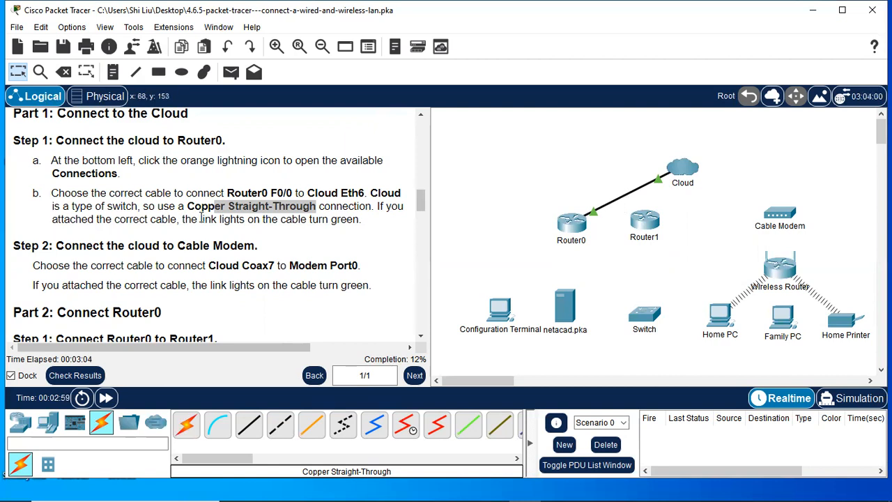
Connect Cloud Coaxial7 to Cable Modem Port 0 with a Coaxial cable, following Part 1 Step 2 of the instructions.
scroll(181, 219, "down", 3)
left_click_drag(110, 168, 227, 170)
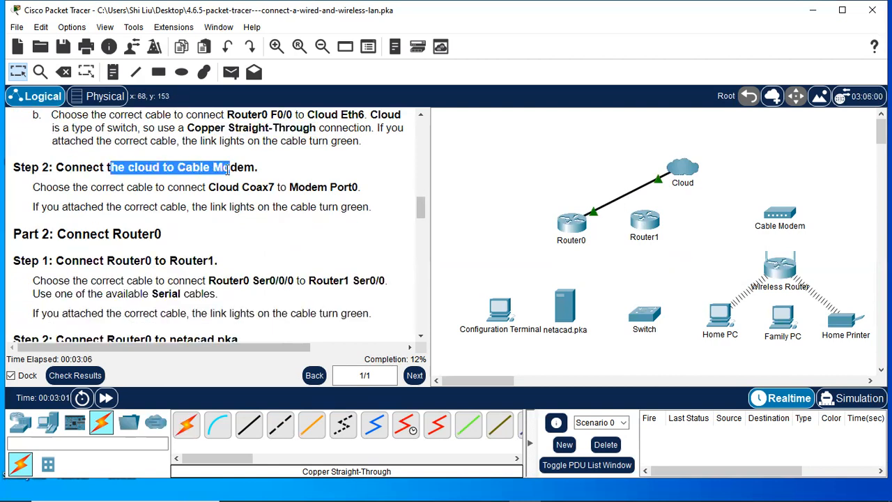
left_click_drag(757, 188, 813, 234)
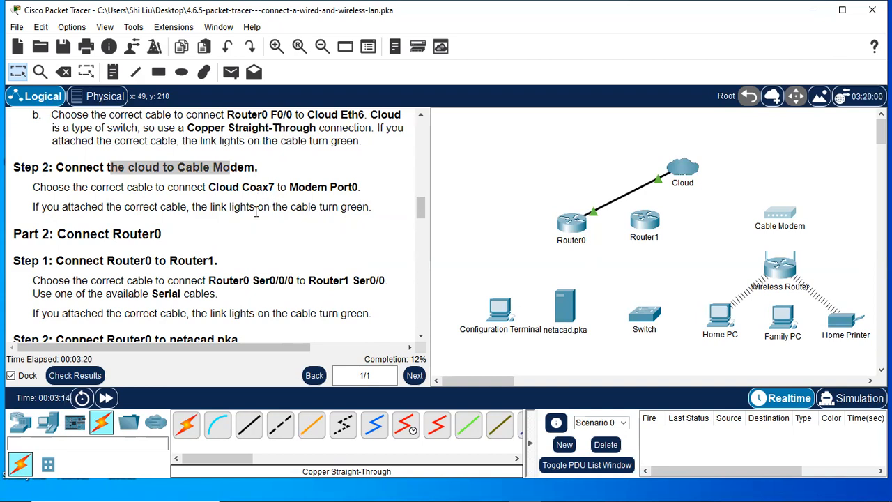
left_click(359, 411)
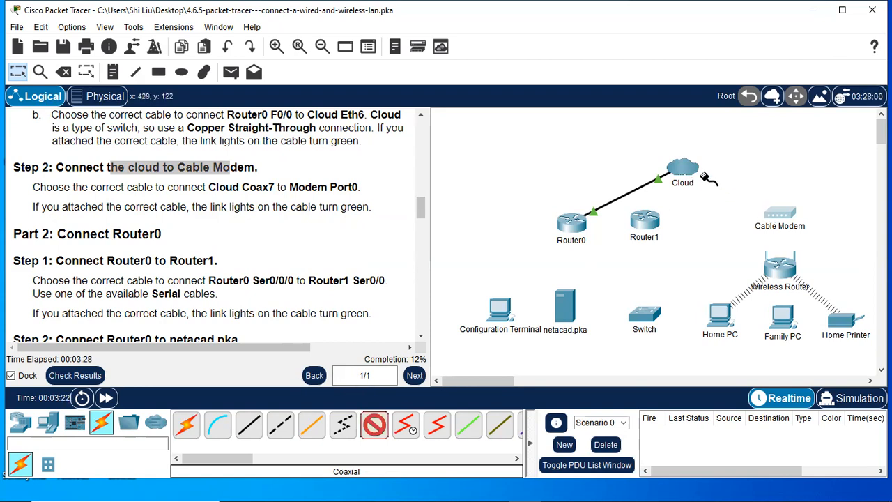
left_click(679, 167)
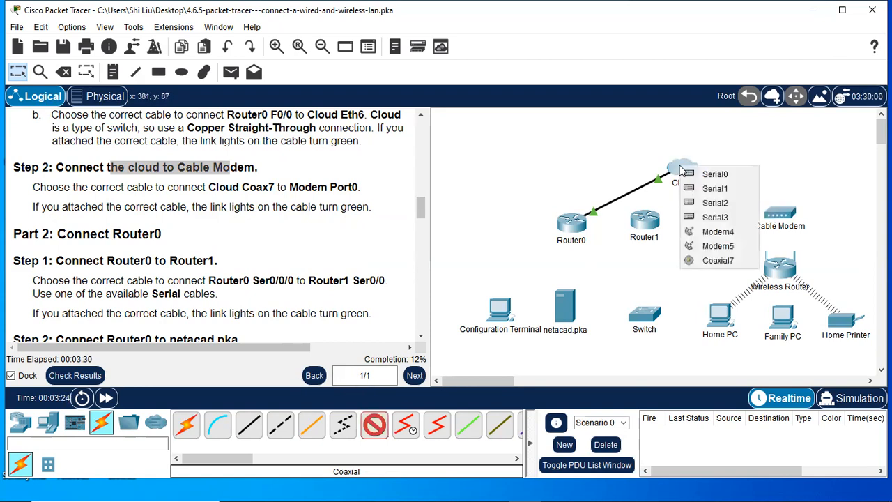
left_click(717, 261)
left_click(780, 212)
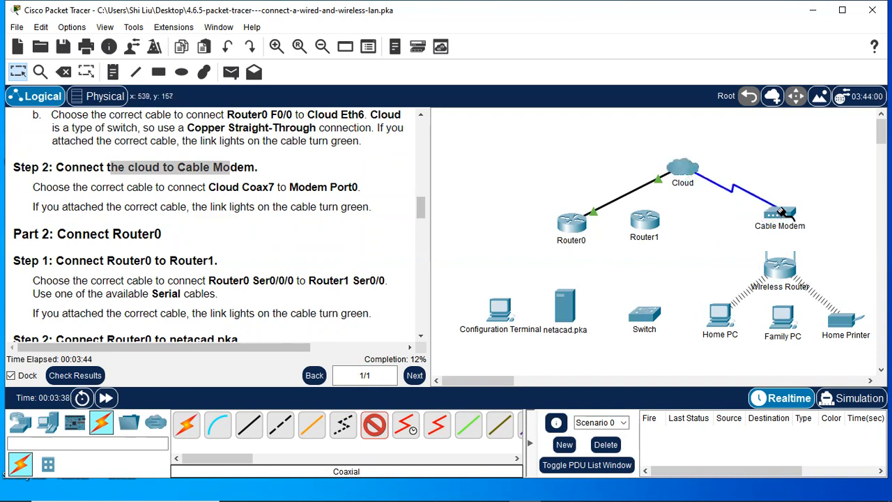
left_click(782, 212)
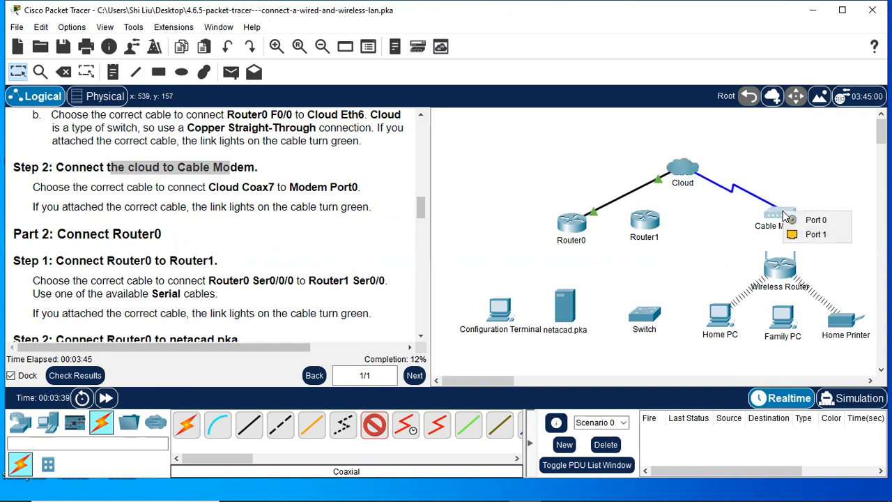
left_click(825, 220)
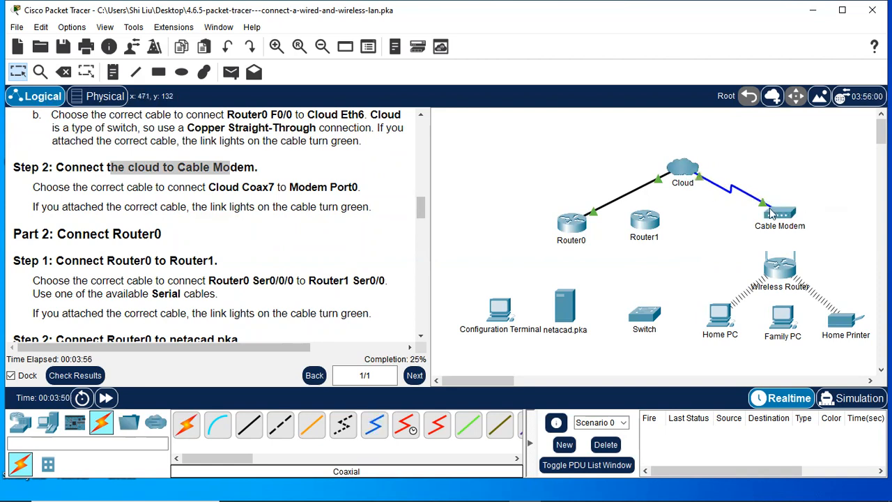
Review the Part 2 instructions for linking Router0 to Router1 and choose the Serial DCE cable.
scroll(92, 244, "down", 1)
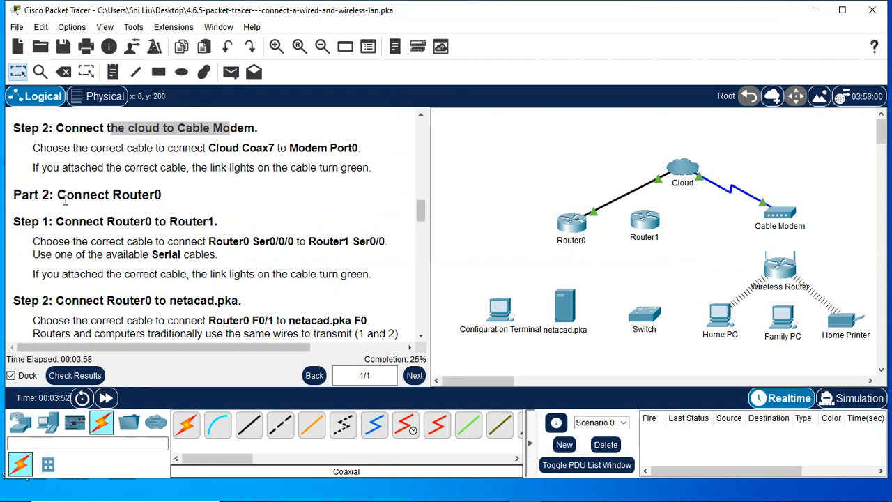
left_click_drag(66, 195, 167, 197)
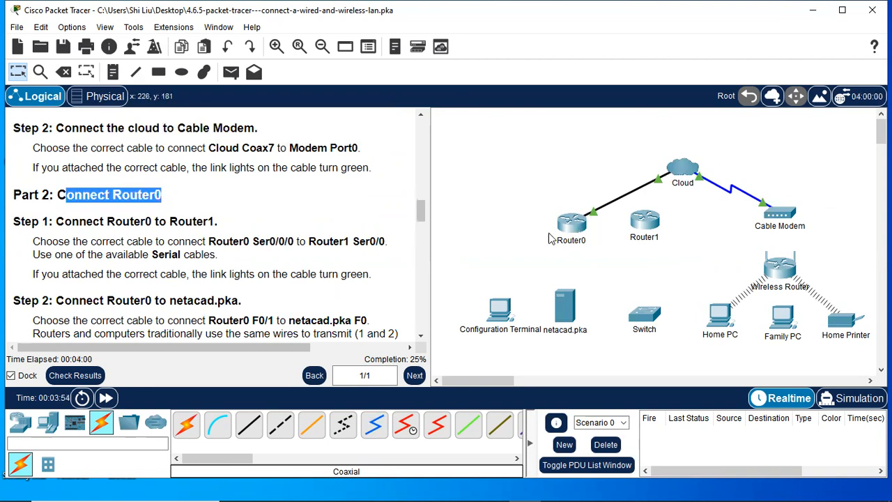
scroll(93, 267, "down", 2)
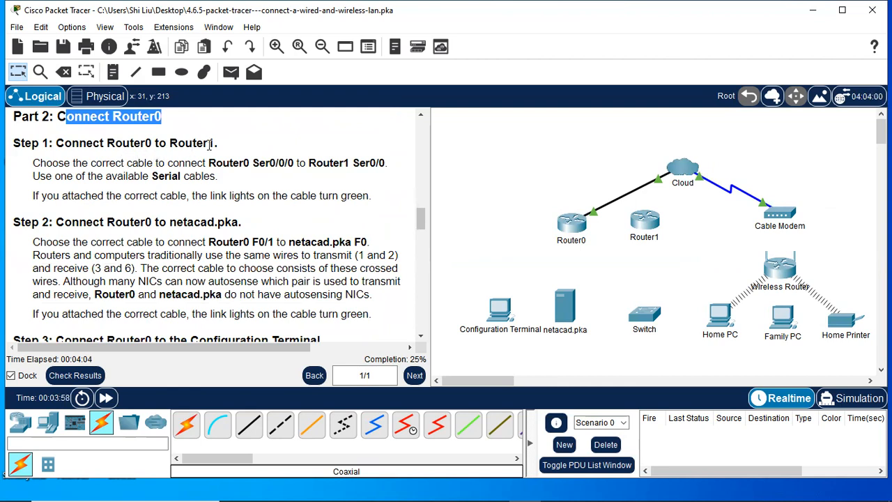
left_click_drag(209, 144, 122, 143)
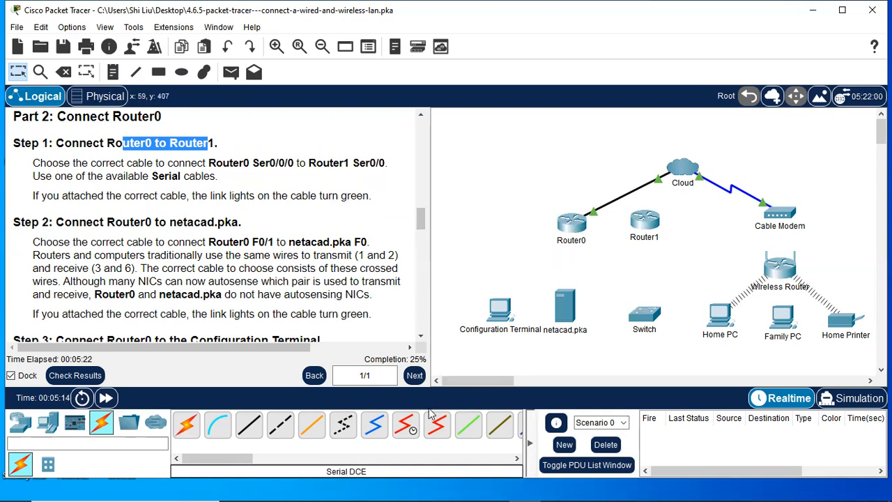
left_click(405, 424)
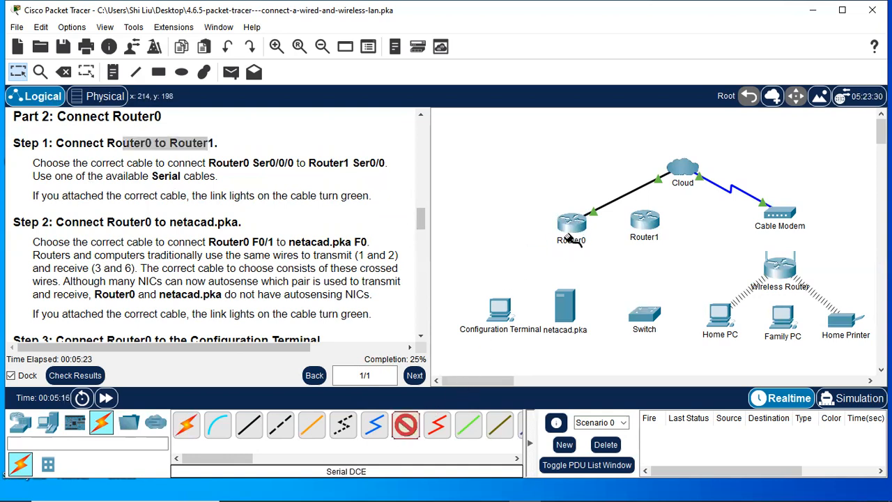
left_click(571, 226)
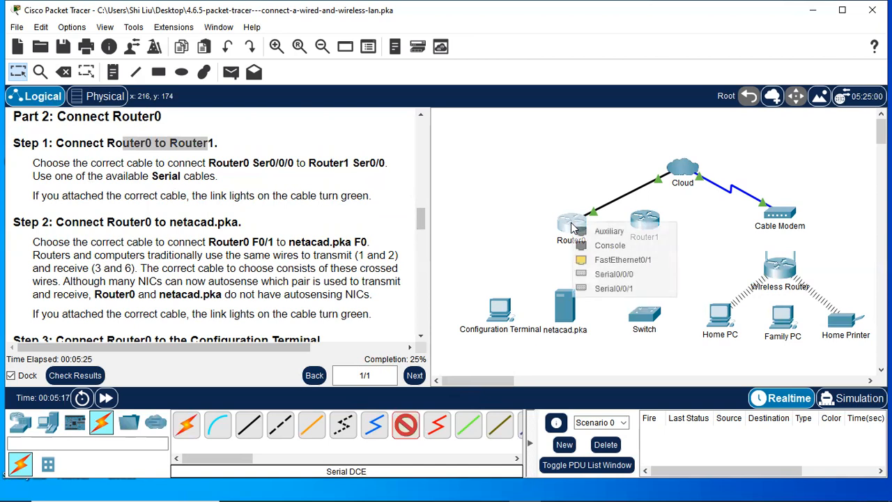
left_click(622, 275)
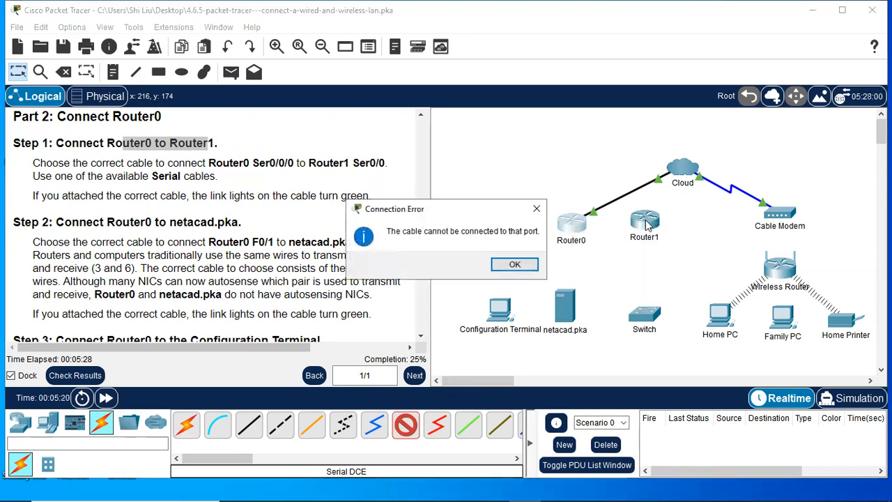
left_click(536, 209)
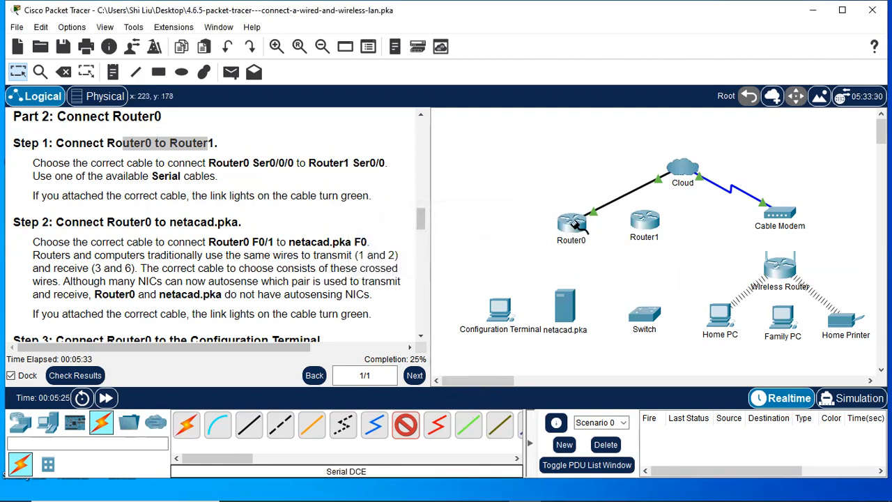
Connect Router0 Serial0/0/0 to Router1 Serial0/0 with the Serial DCE cable.
left_click(576, 225)
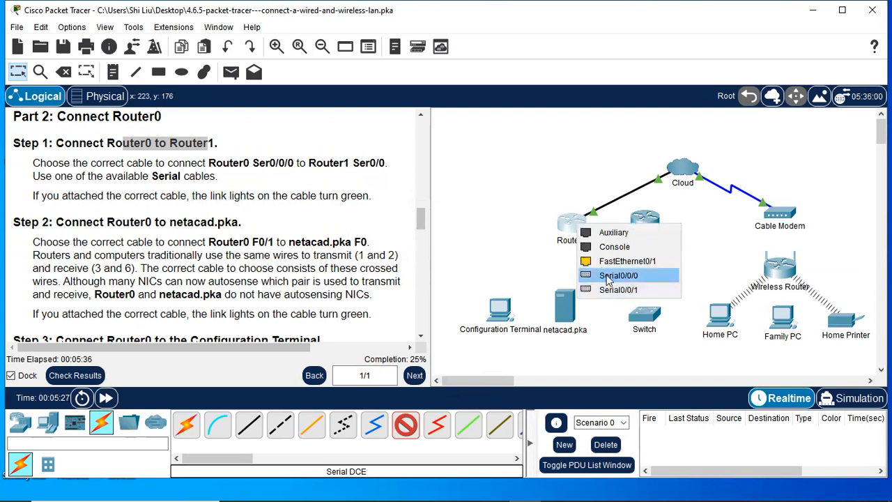
left_click(608, 277)
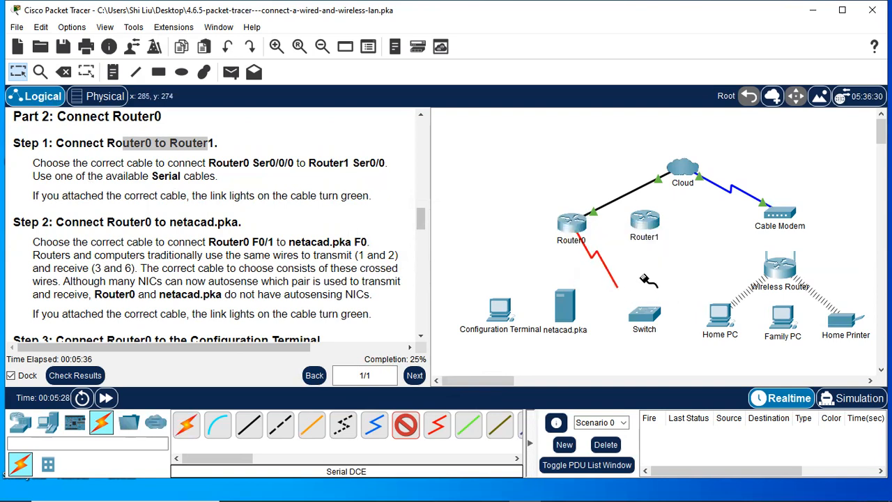
left_click(644, 222)
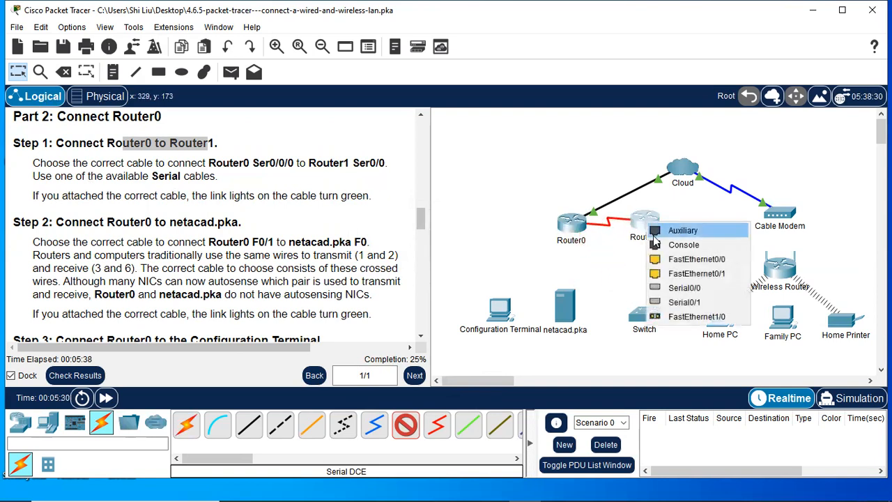
left_click(692, 287)
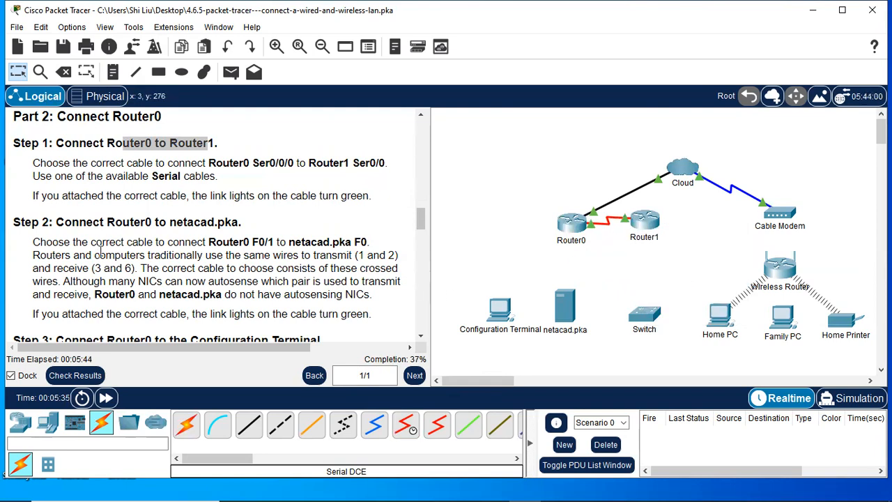
Connect Router0 FastEthernet0/1 to netacad.pka FastEthernet0 with a Copper Cross-Over cable, following Part 2 Step 2 of the instructions.
scroll(101, 251, "down", 1)
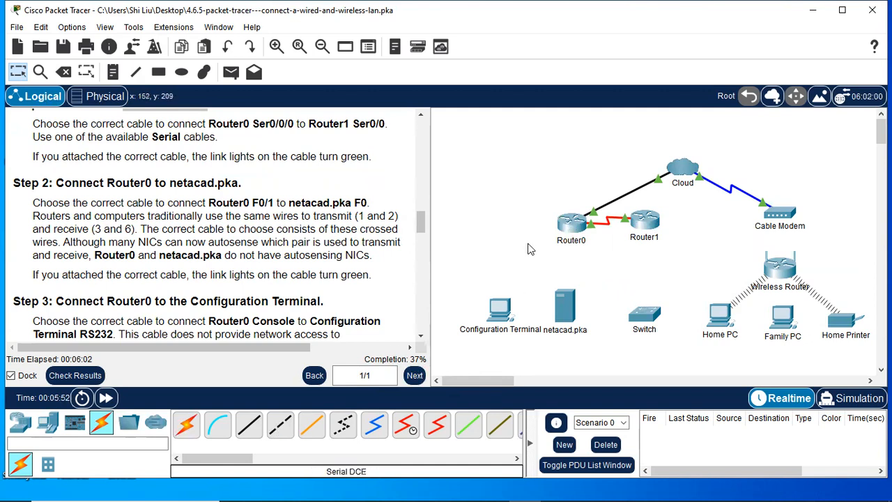
left_click_drag(78, 182, 220, 185)
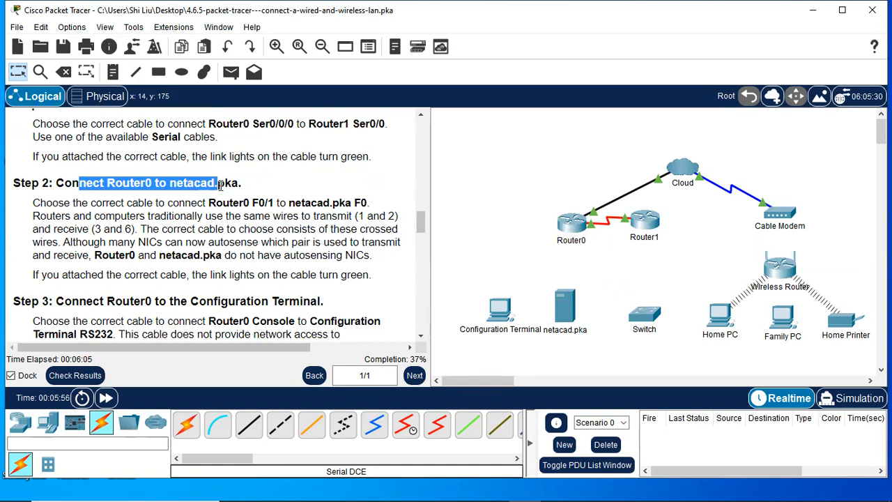
left_click_drag(538, 272, 594, 361)
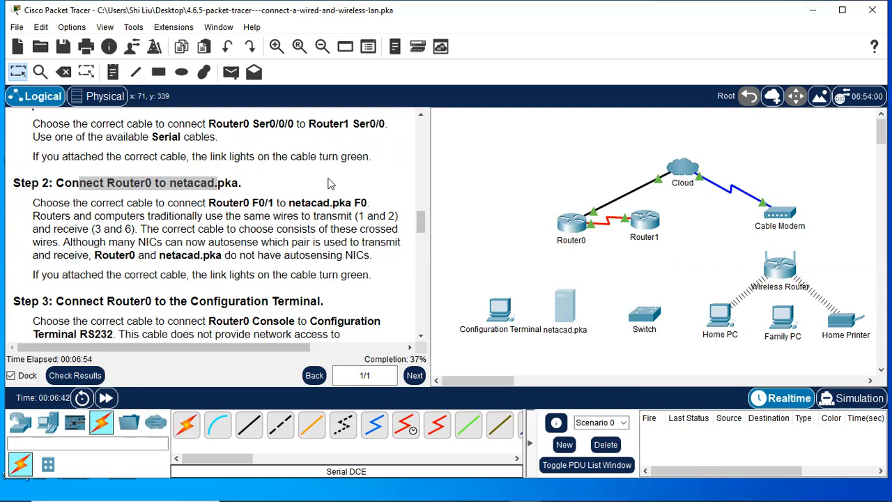
left_click(267, 230)
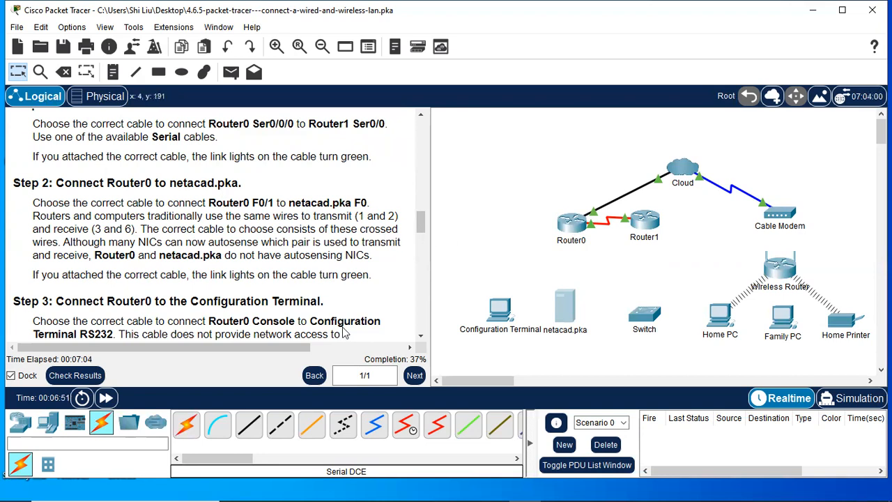
left_click(281, 427)
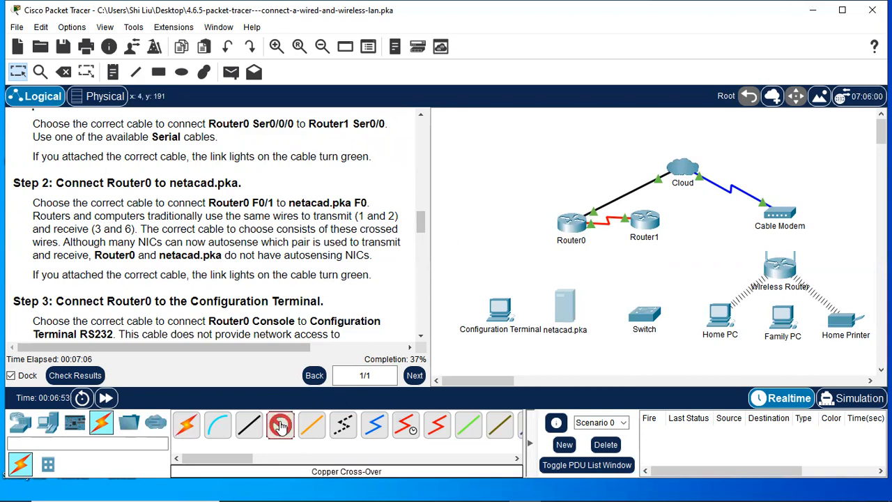
left_click(572, 230)
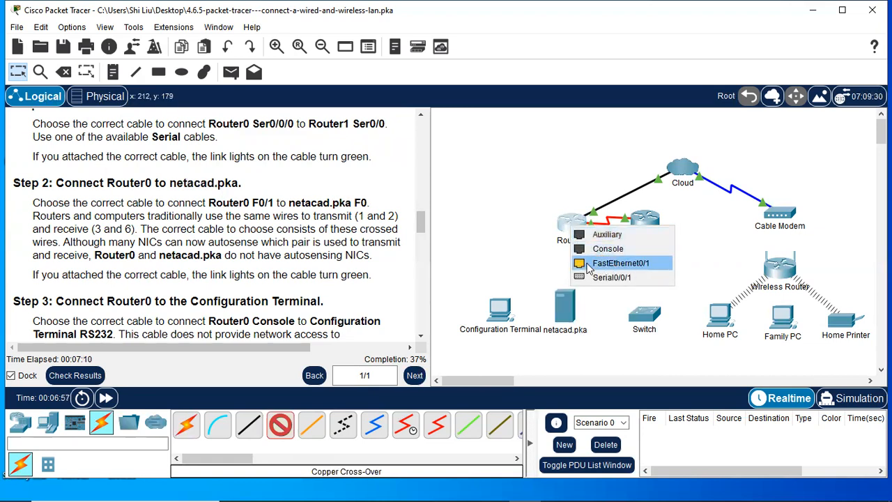
left_click(582, 263)
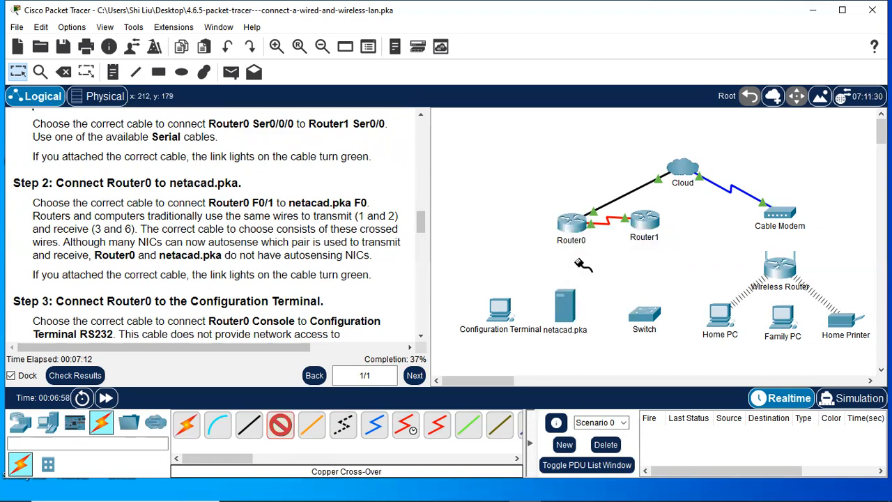
left_click(565, 308)
left_click(608, 317)
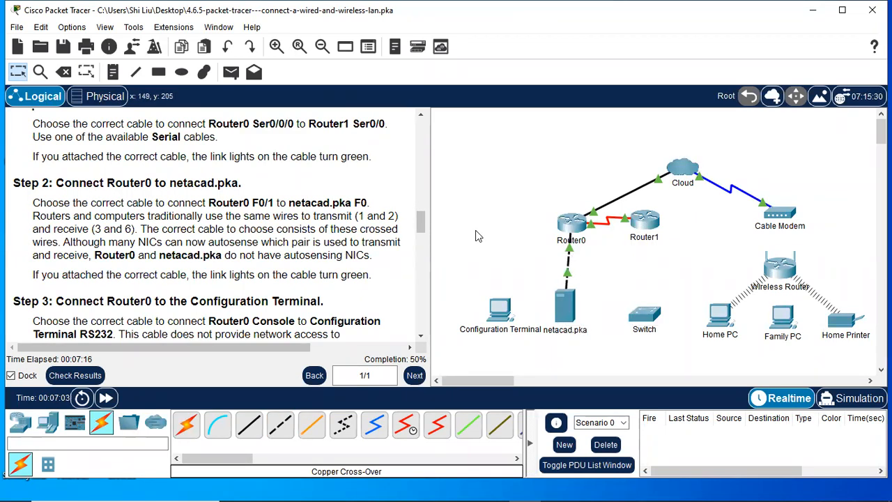
Connect the Router0 Console port to the Configuration Terminal RS 232 port with a Console cable, following Part 2 Step 3.
scroll(249, 221, "down", 2)
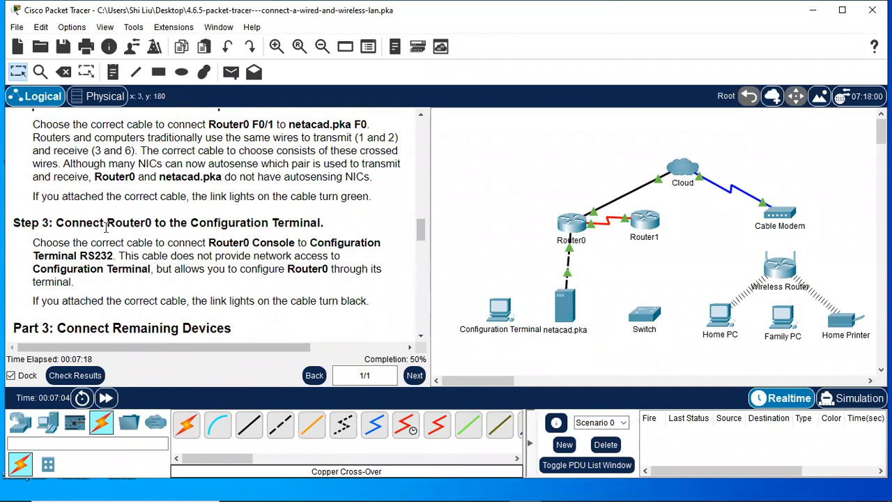
left_click_drag(103, 224, 309, 226)
left_click_drag(473, 287, 534, 352)
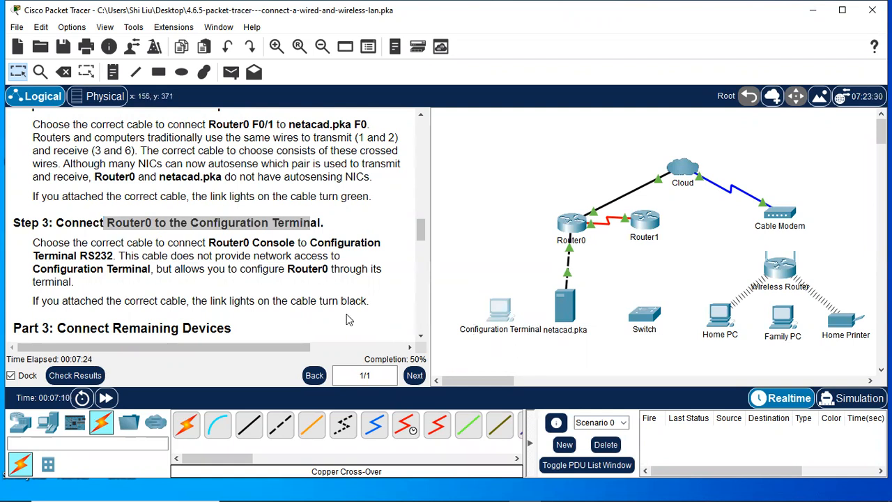
scroll(104, 259, "down", 1)
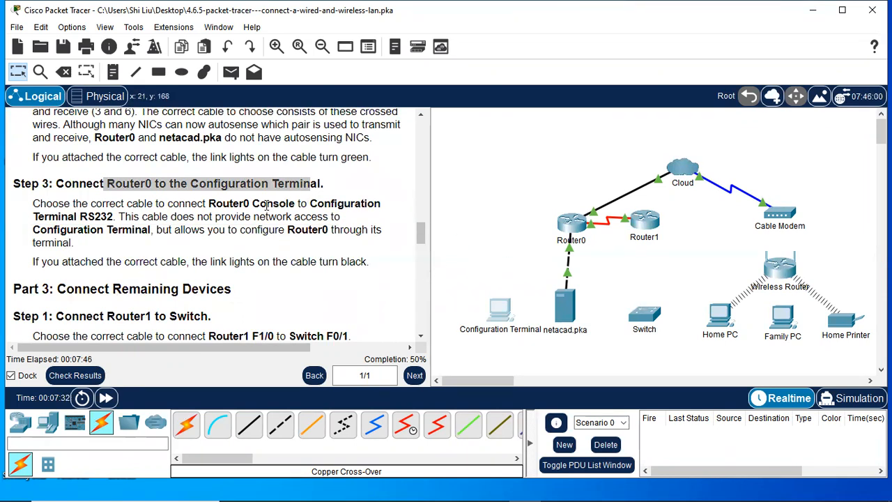
left_click_drag(263, 203, 295, 204)
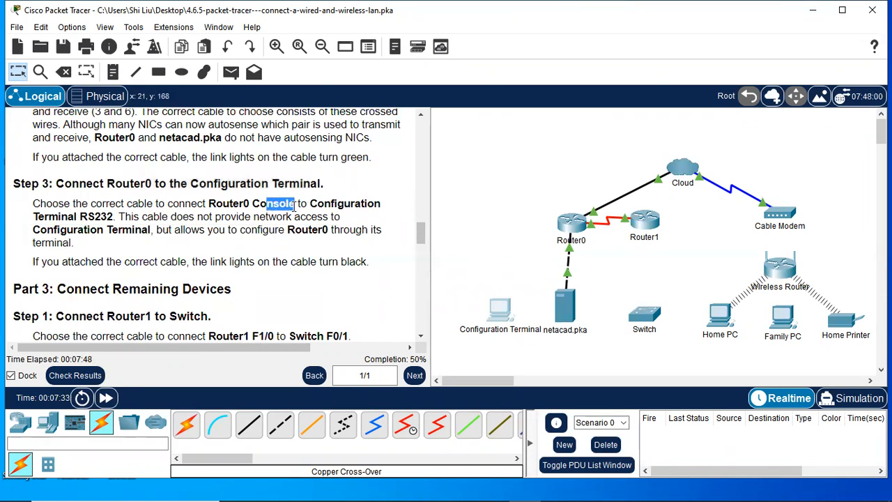
left_click(217, 424)
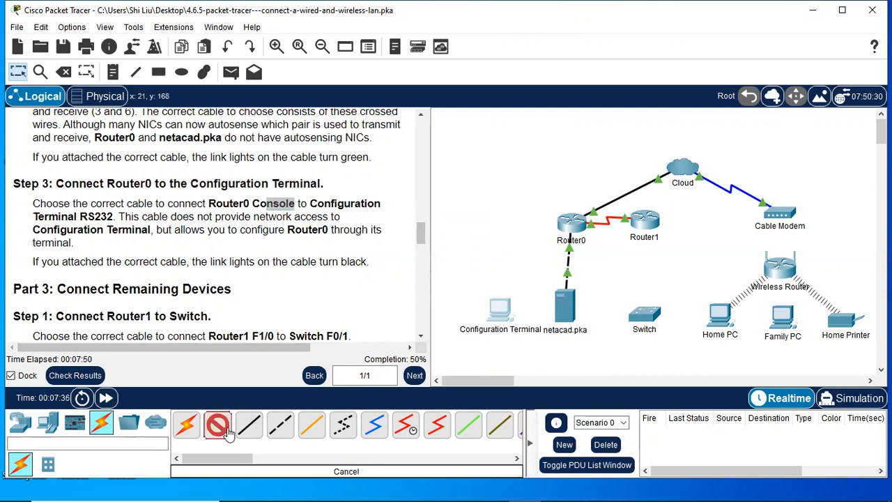
left_click(566, 222)
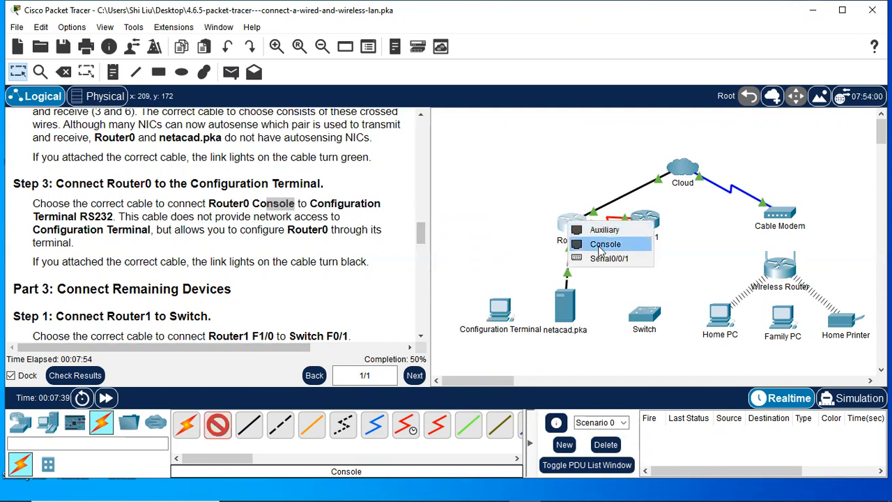
left_click(604, 246)
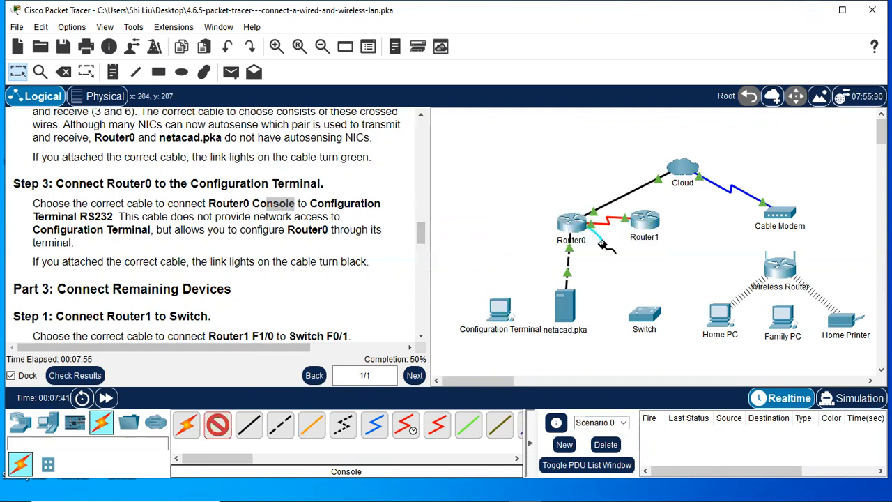
left_click(500, 308)
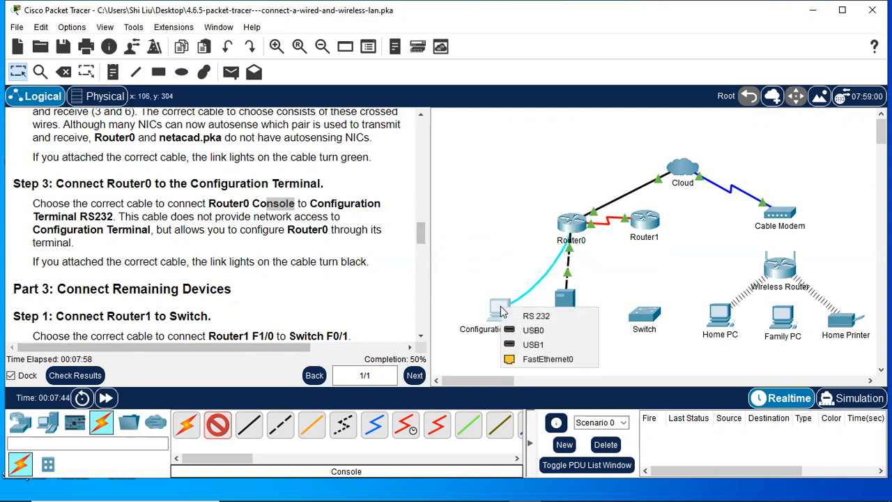
left_click(541, 317)
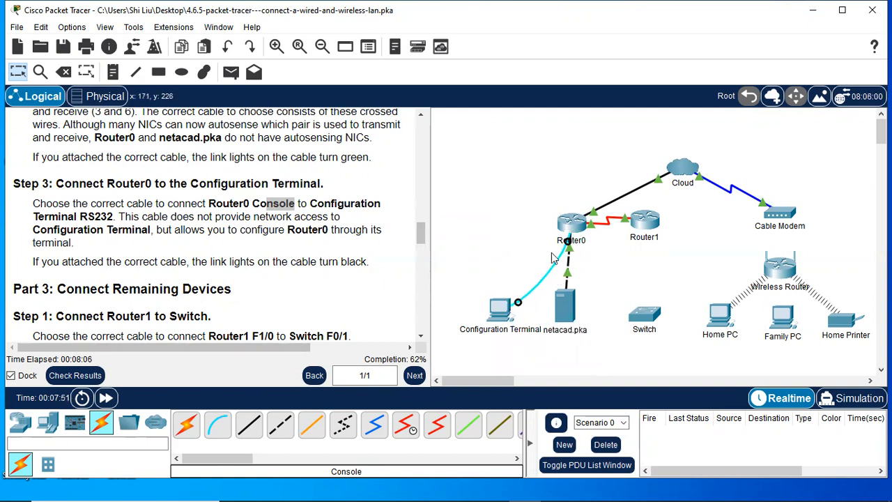
left_click_drag(319, 261, 369, 261)
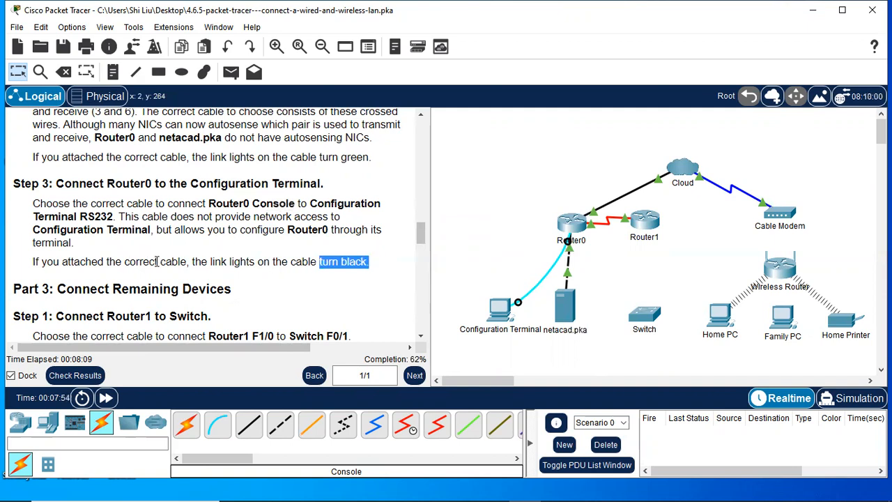
Try to attach a Copper Straight-Through cable to Router1 FastEthernet1/0 for the Part 3 link to the Switch.
scroll(156, 262, "down", 3)
left_click_drag(82, 210, 239, 218)
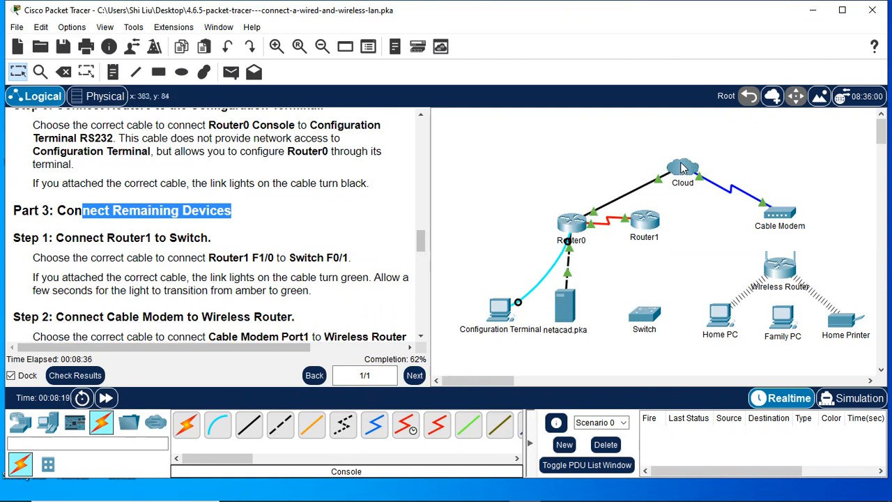
left_click(249, 427)
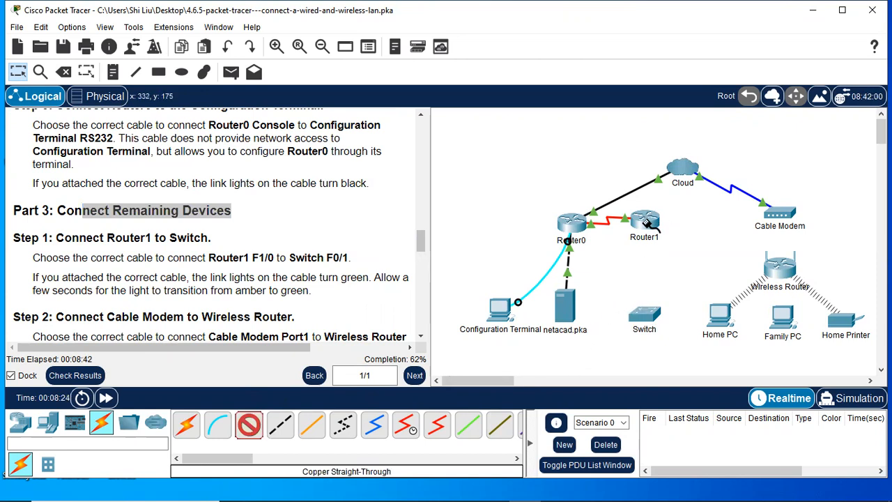
left_click(649, 224)
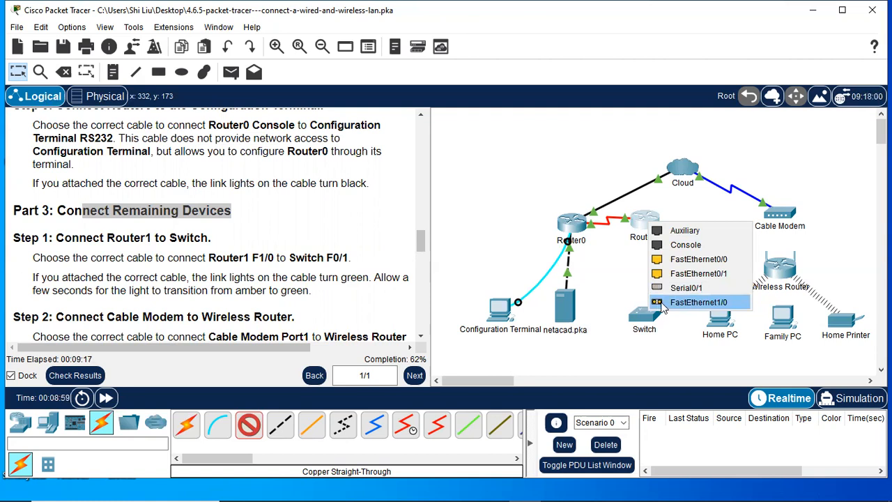
left_click(682, 303)
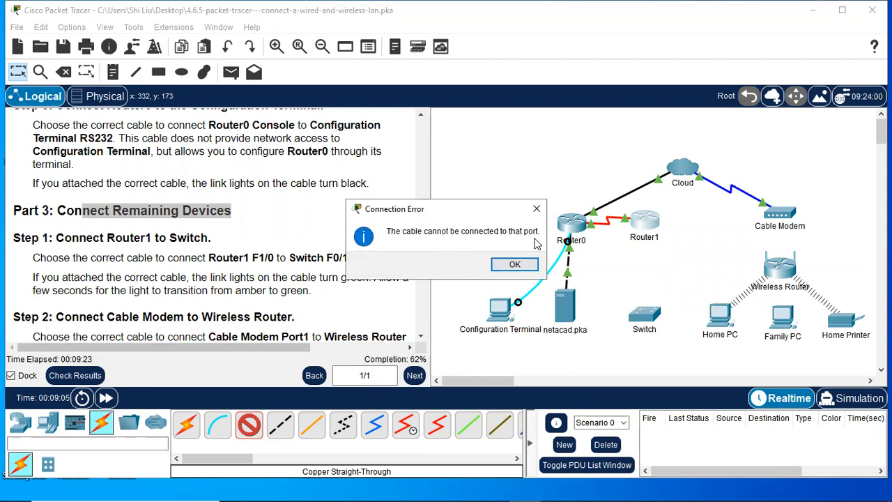
left_click(537, 209)
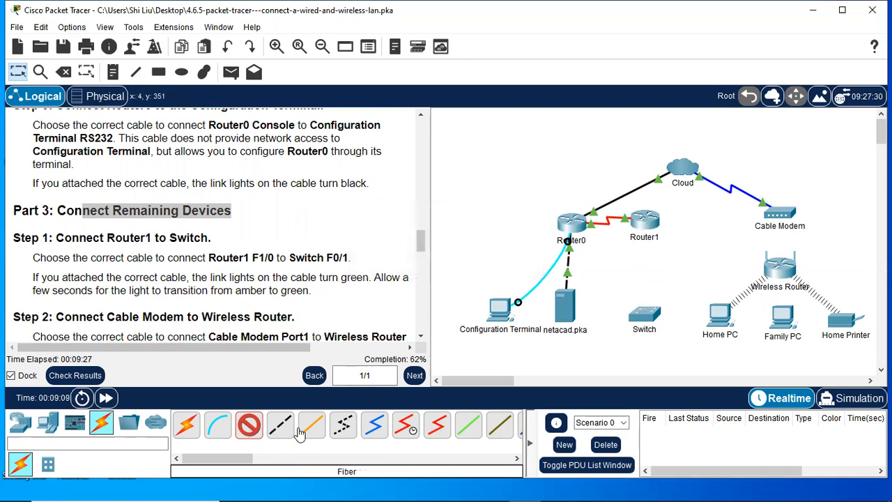
left_click(249, 426)
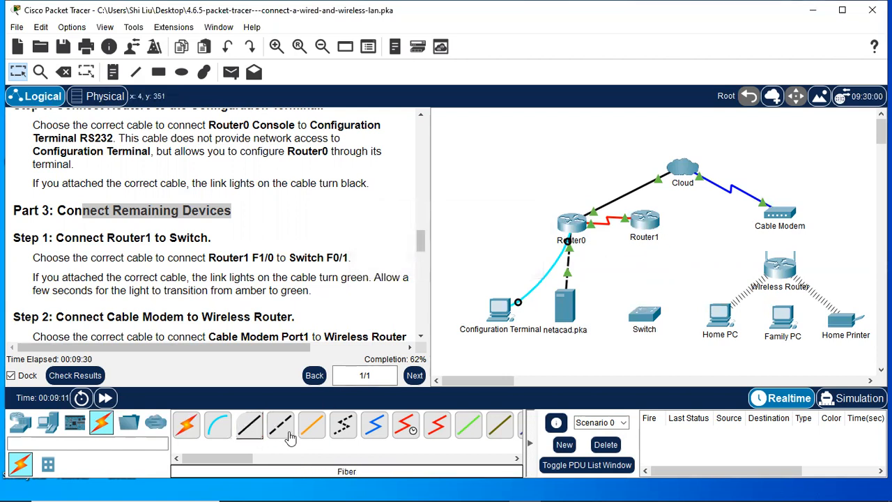
Connect Router1 FastEthernet1/0 to Switch FastEthernet0/1 with a Fiber cable and fast-forward the simulation time.
left_click(312, 425)
left_click(645, 222)
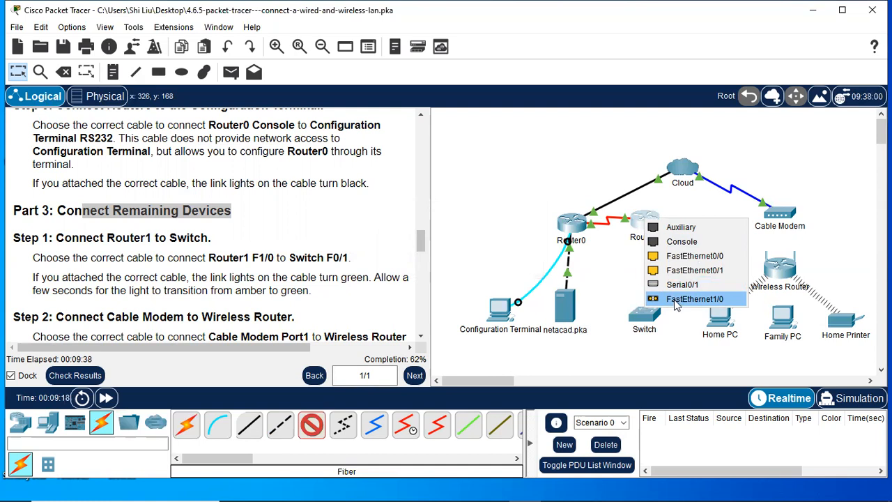
left_click(675, 302)
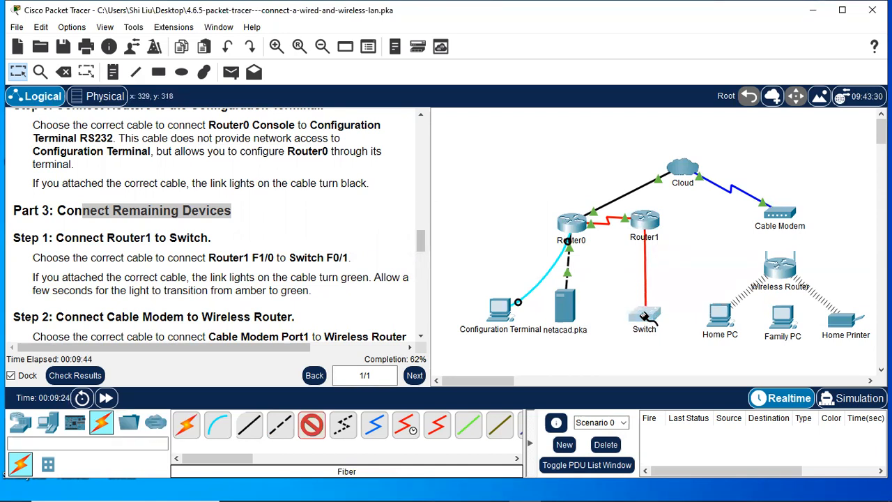
left_click(646, 317)
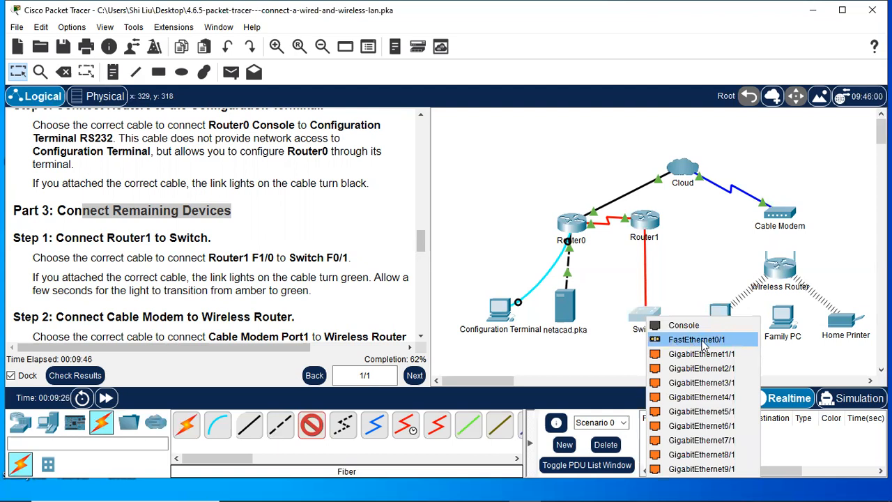
left_click(636, 336)
left_click(637, 338)
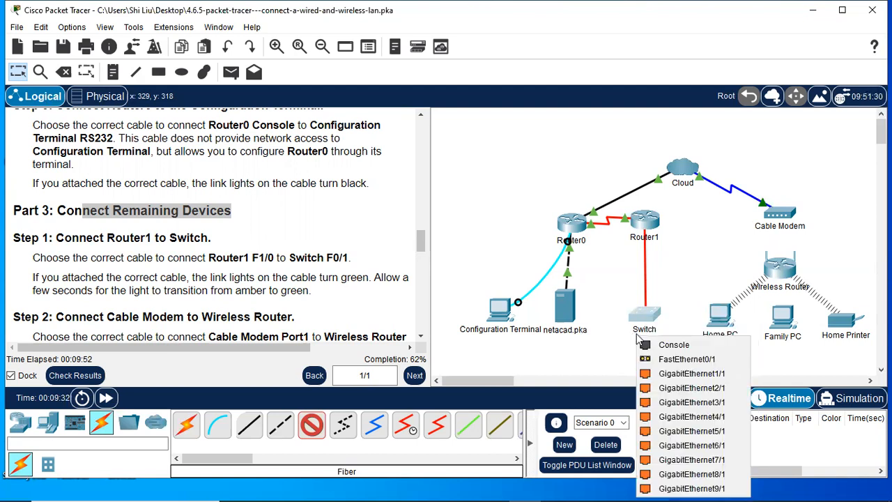
left_click(679, 359)
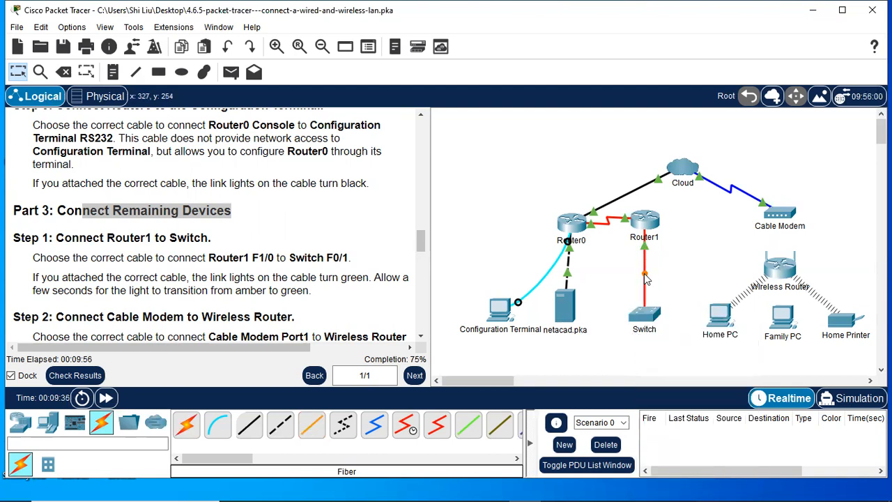
left_click(104, 400)
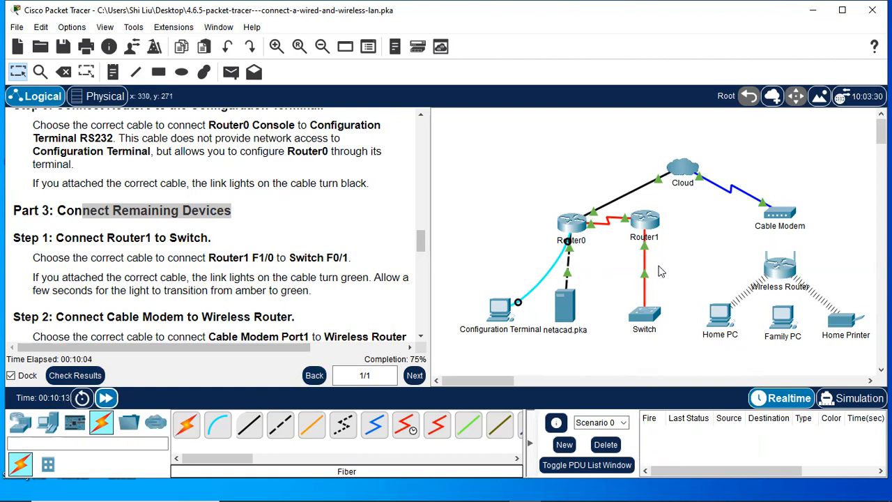
Inspect Router1's physical view up close and read the NM-1FE-FX module description for its supported media type.
scroll(658, 266, "down", 1)
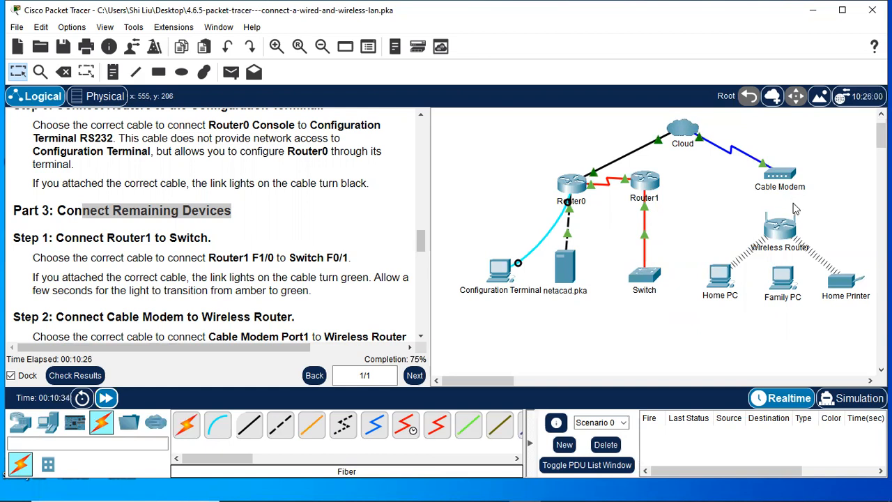
left_click(645, 179)
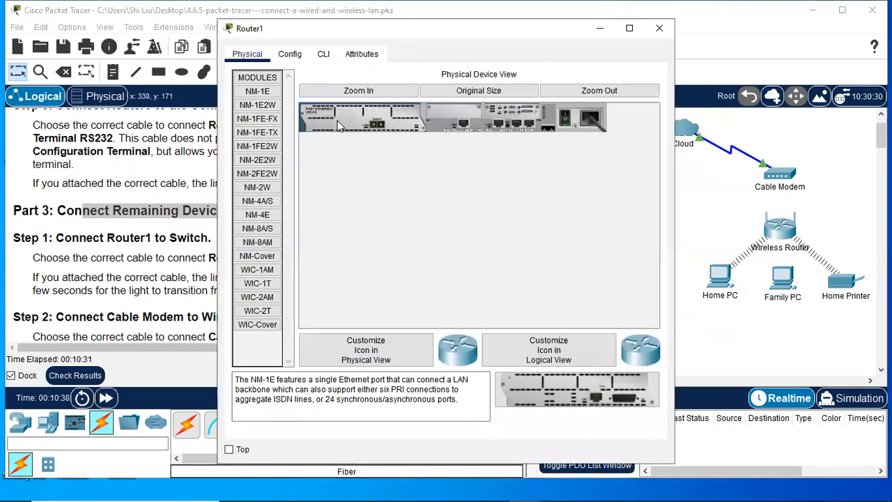
left_click(374, 93)
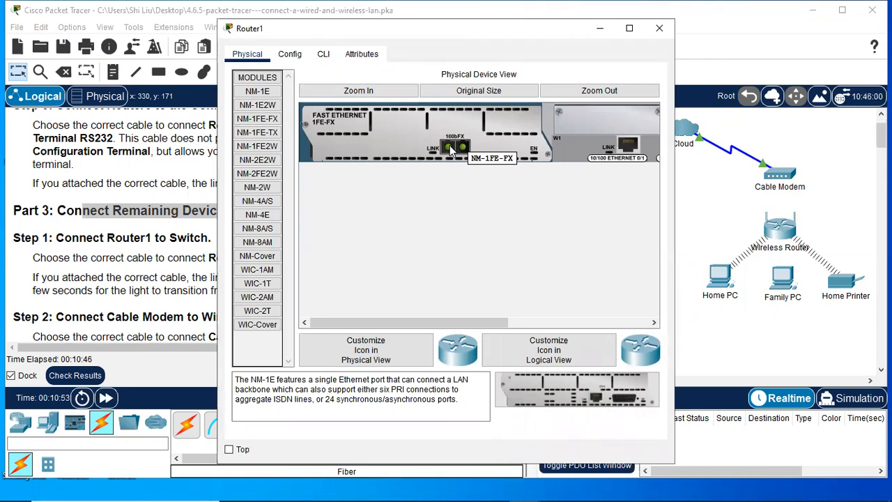
left_click(258, 123)
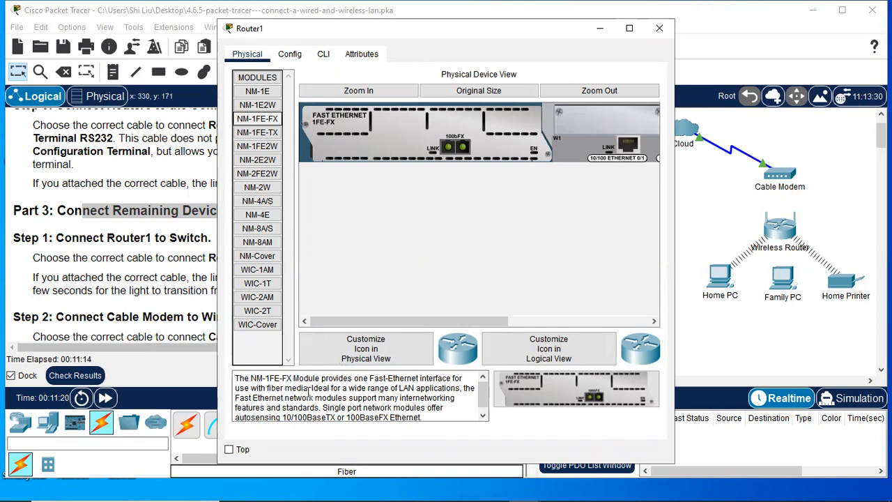
left_click_drag(307, 388, 278, 388)
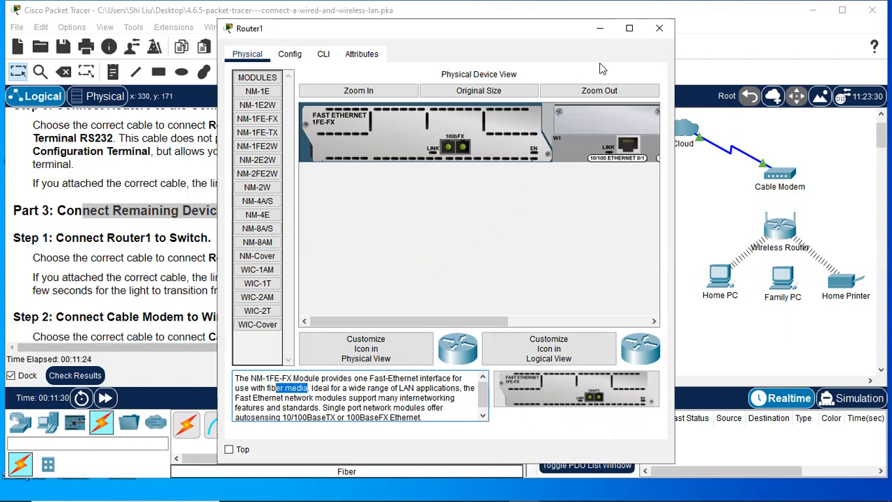
Inspect the Switch's physical view and read the PT-SWITCH-NM-1FFE module description for its interface and media type.
left_click(667, 33)
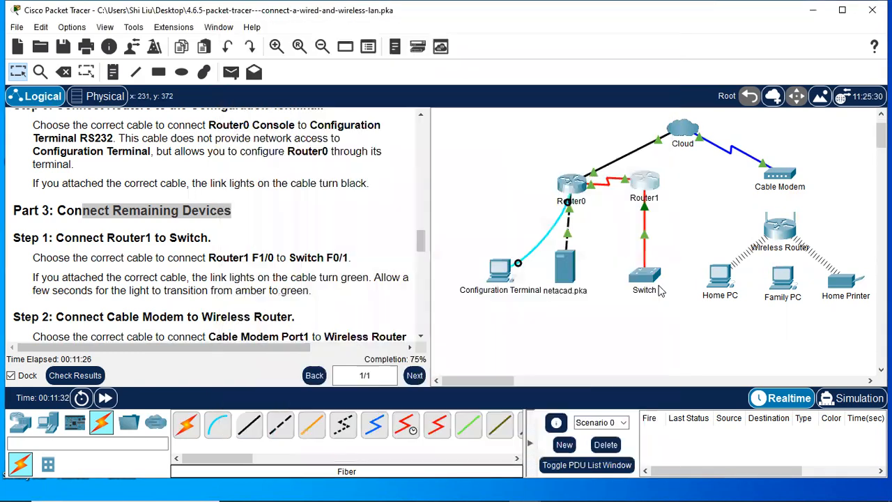
left_click(641, 279)
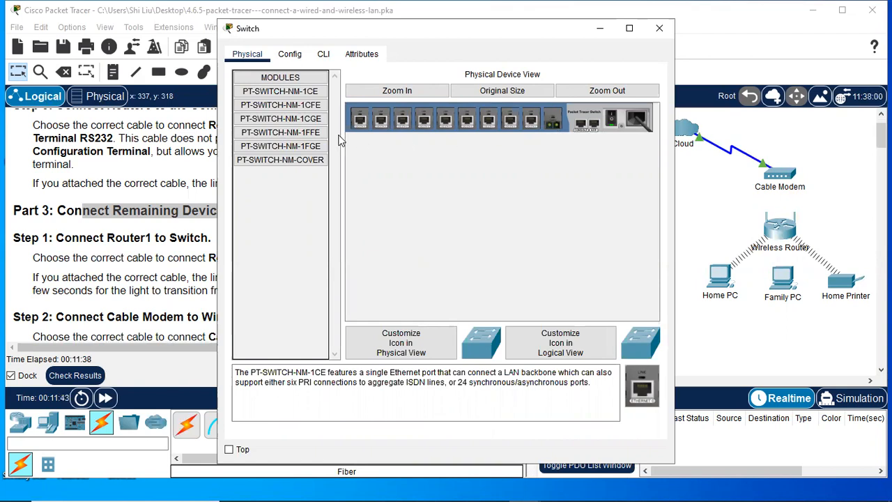
left_click(317, 132)
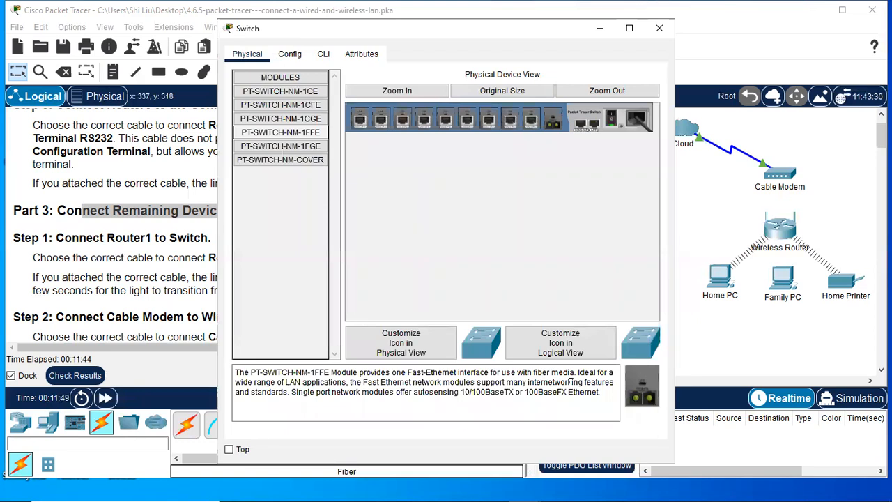
left_click_drag(406, 373, 492, 373)
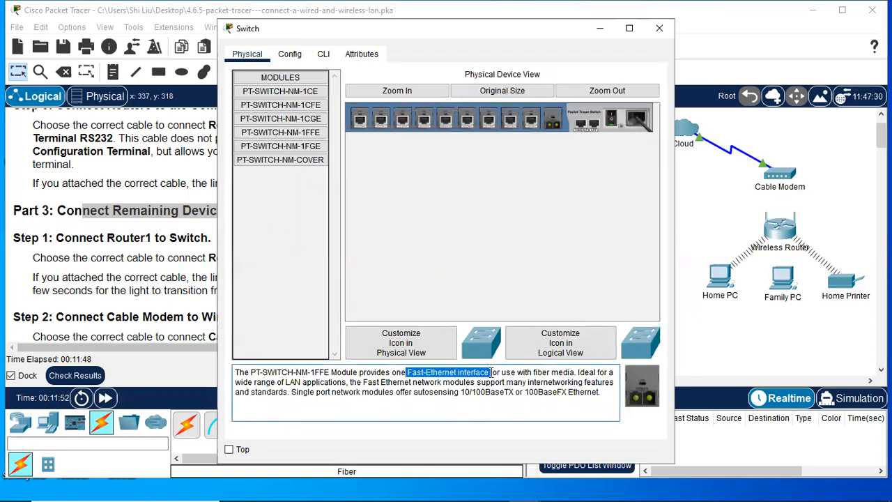
left_click(659, 28)
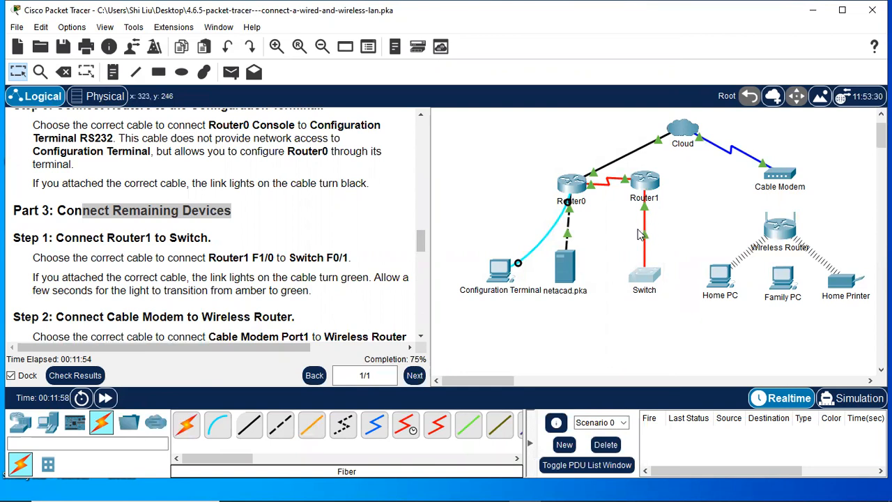
Connect Cable Modem Port 1 to the Wireless Router Internet port with a Copper Straight-Through cable, following Part 3 Step 2.
scroll(209, 272, "down", 3)
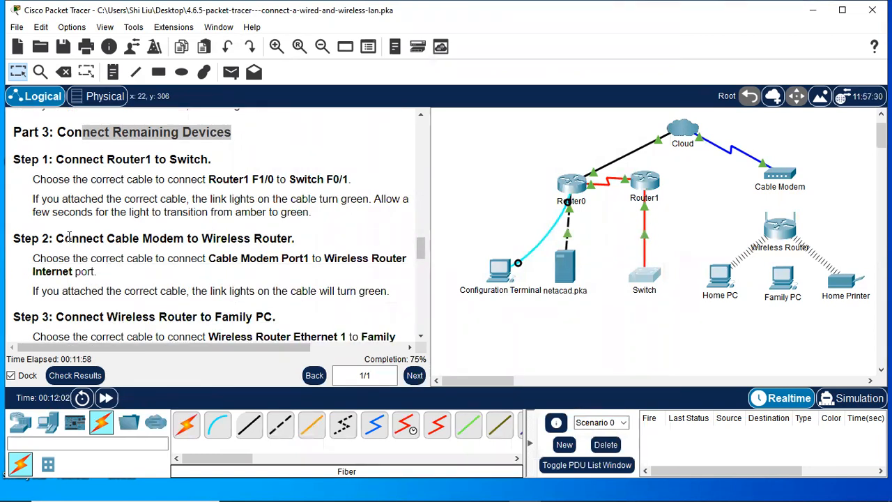
left_click_drag(71, 238, 158, 240)
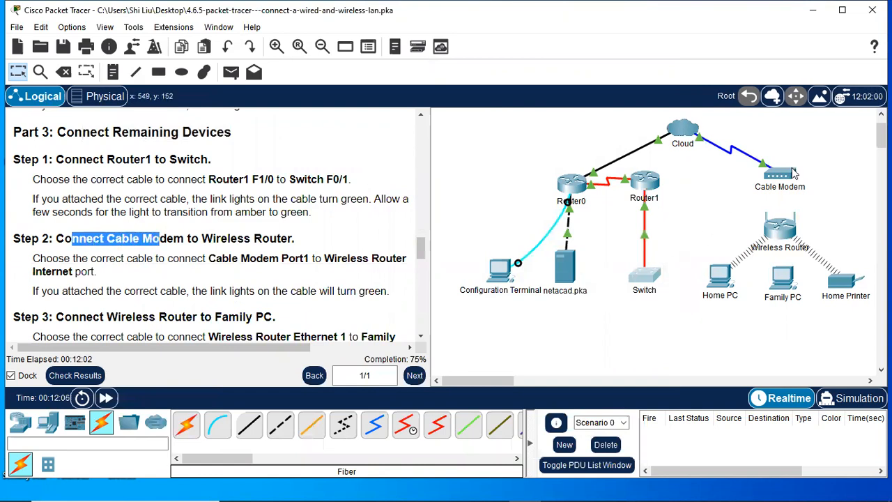
left_click(249, 425)
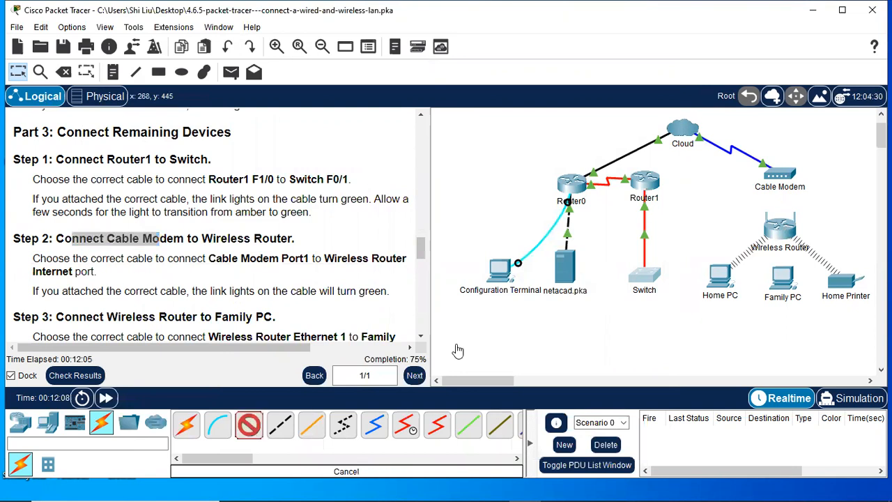
left_click(779, 175)
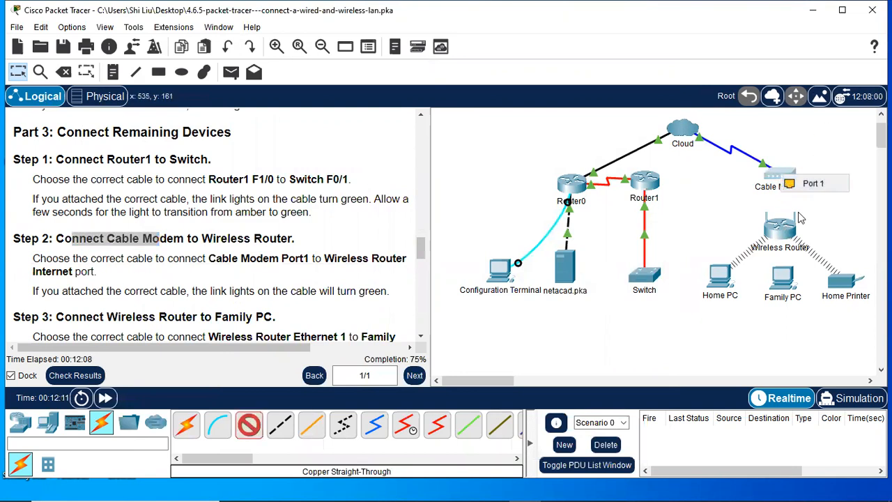
left_click(784, 183)
left_click(781, 236)
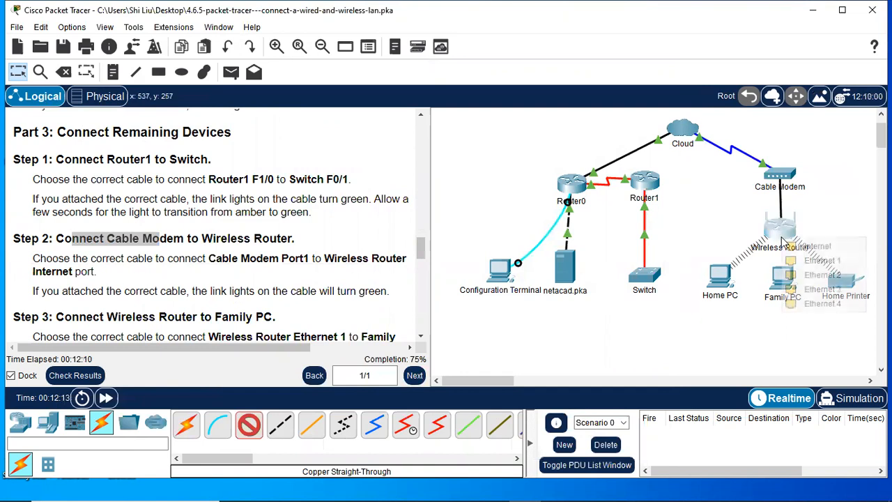
left_click(830, 248)
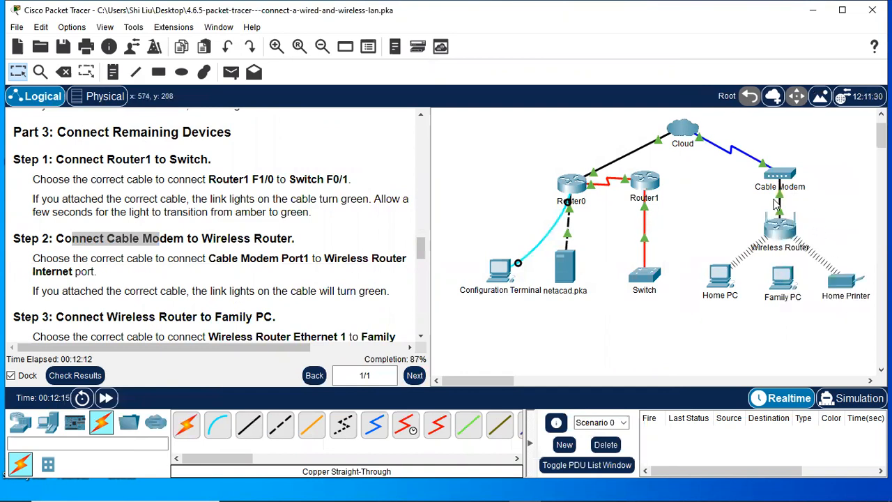
Connect Wireless Router Ethernet 1 to Family PC FastEthernet0 with a Copper Straight-Through cable and fast-forward the simulation time.
scroll(168, 286, "down", 3)
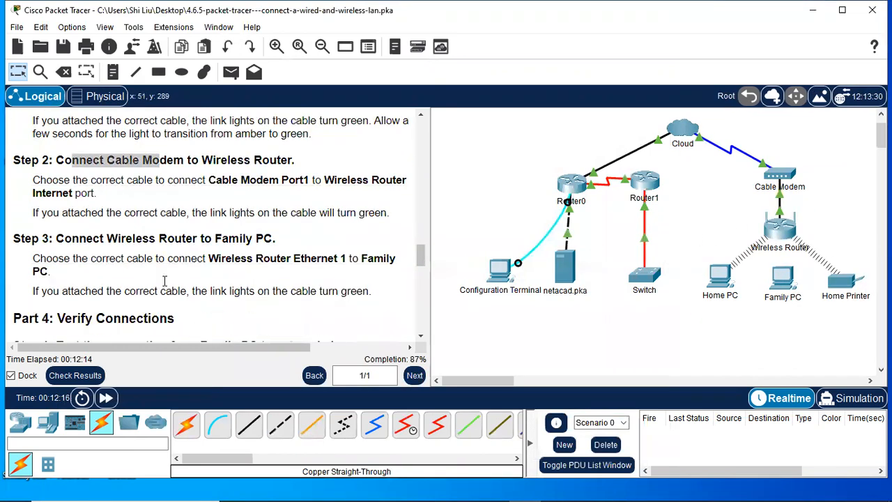
left_click_drag(96, 195, 11, 199)
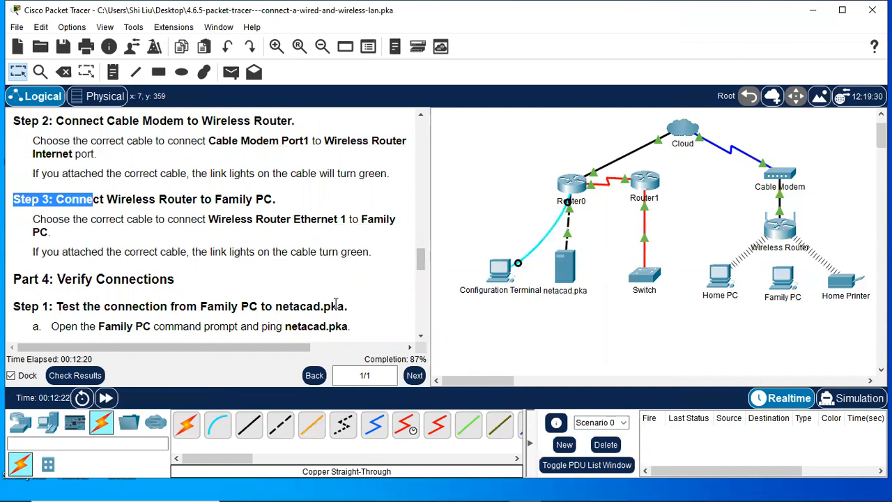
left_click(247, 427)
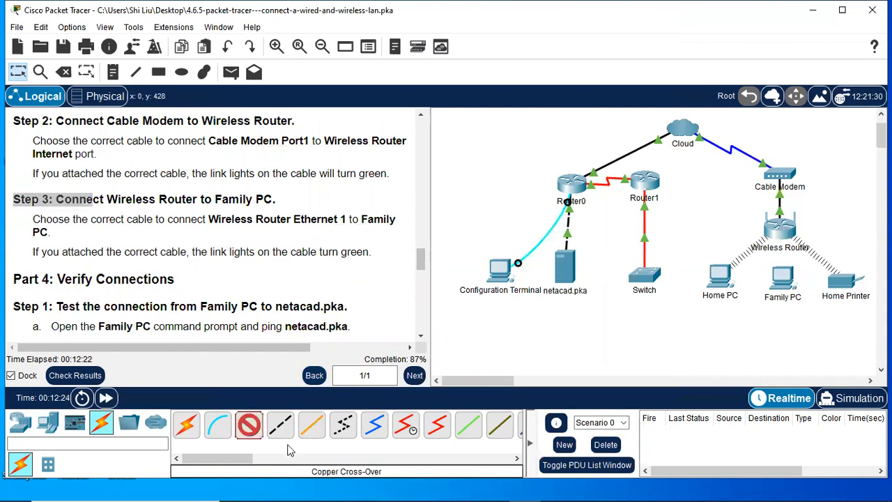
left_click(785, 231)
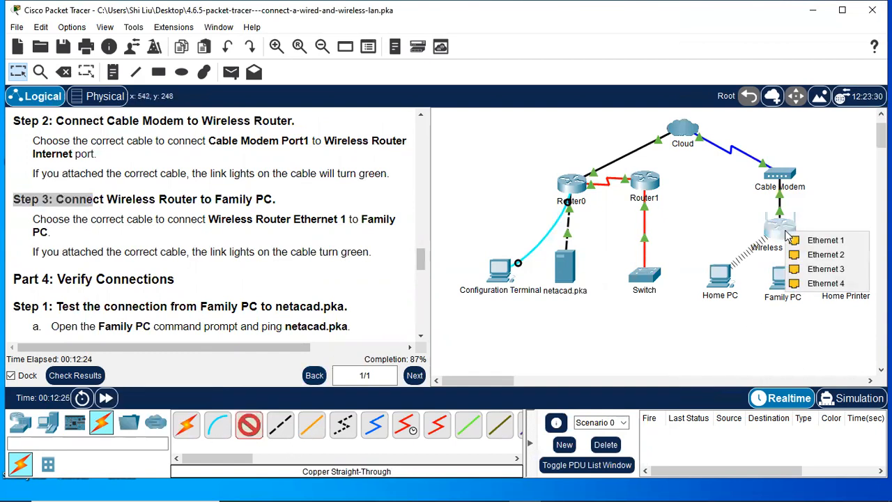
left_click(825, 240)
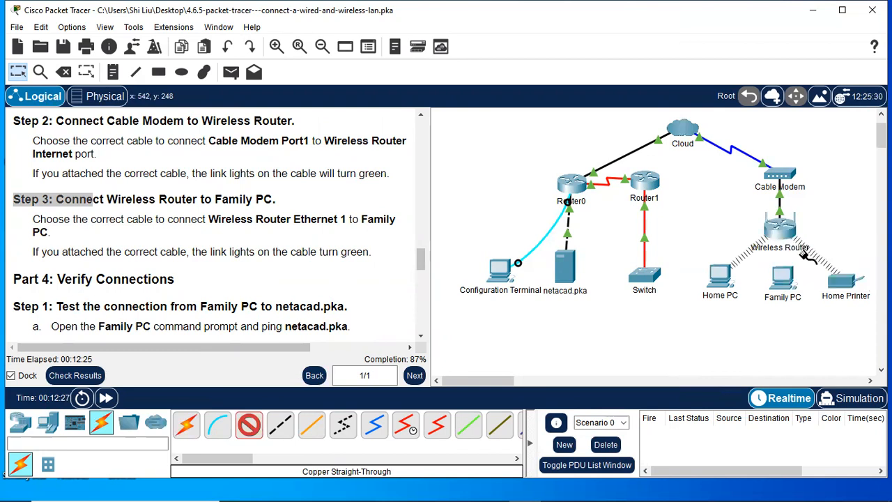
left_click(781, 284)
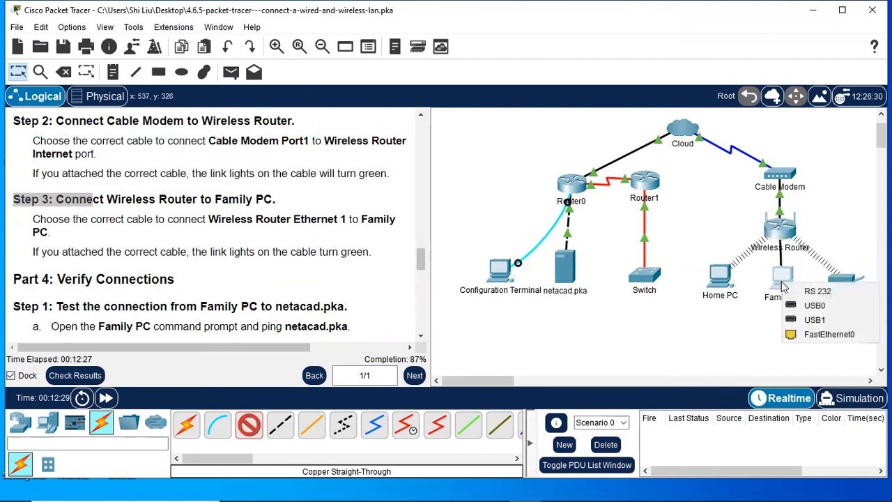
left_click(806, 337)
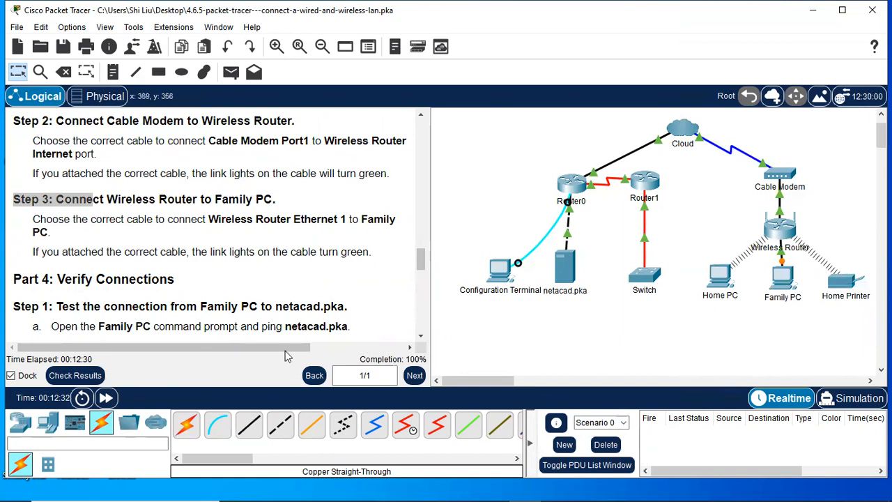
left_click(107, 396)
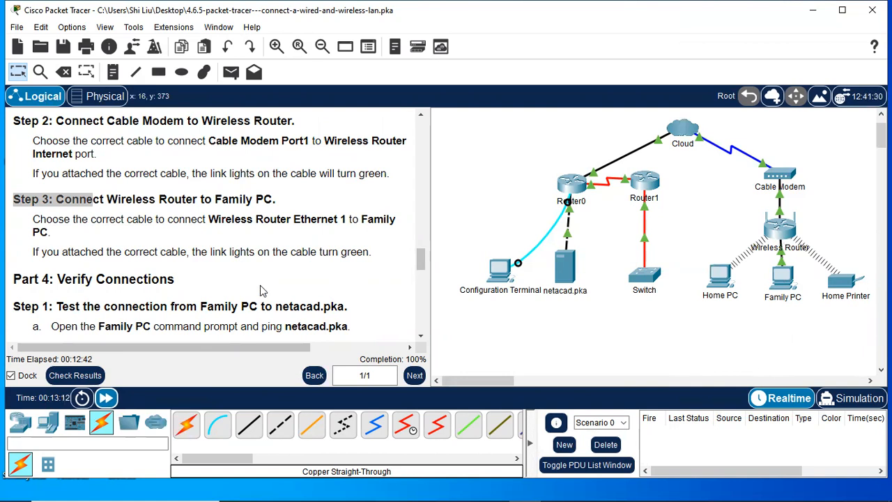
scroll(223, 255, "up", 3)
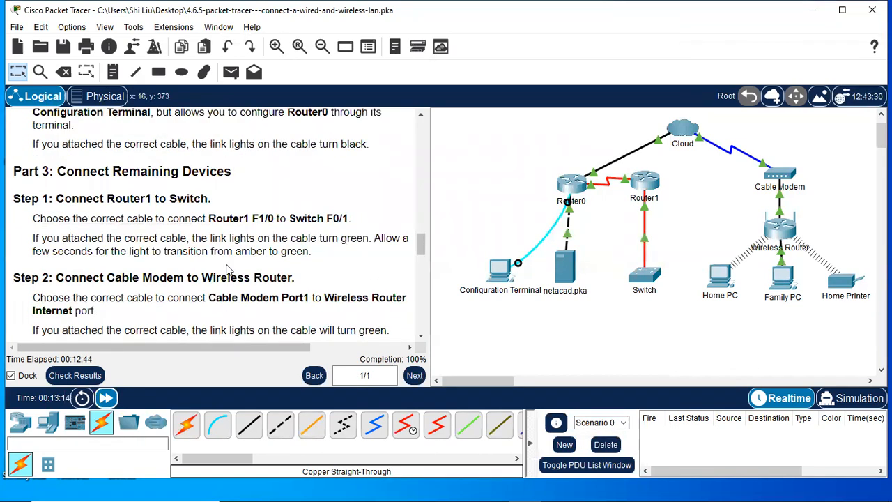
scroll(226, 270, "up", 3)
scroll(227, 269, "up", 2)
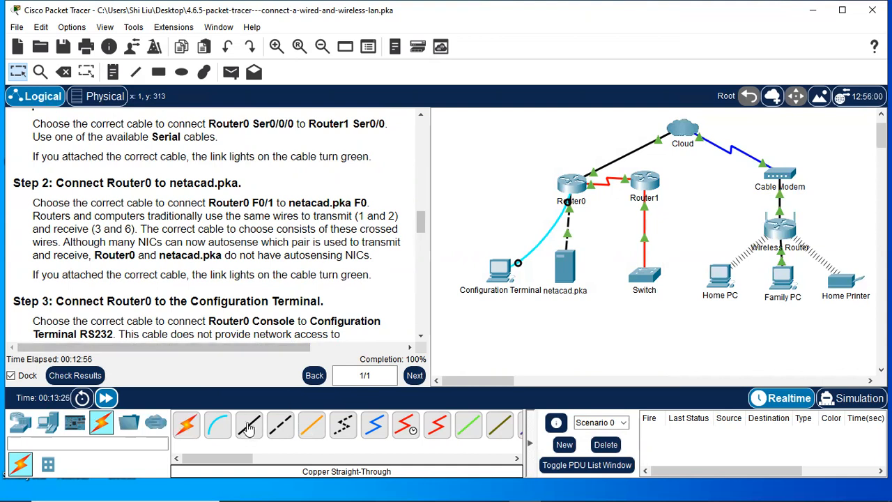
Ping netacad.pka from the Family PC command prompt, following Part 4 Step 1a.
scroll(299, 268, "down", 13)
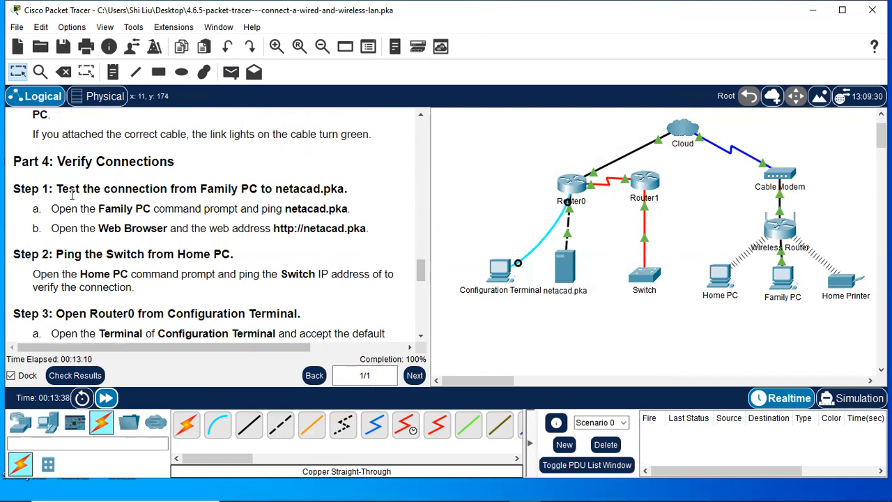
left_click_drag(75, 188, 307, 193)
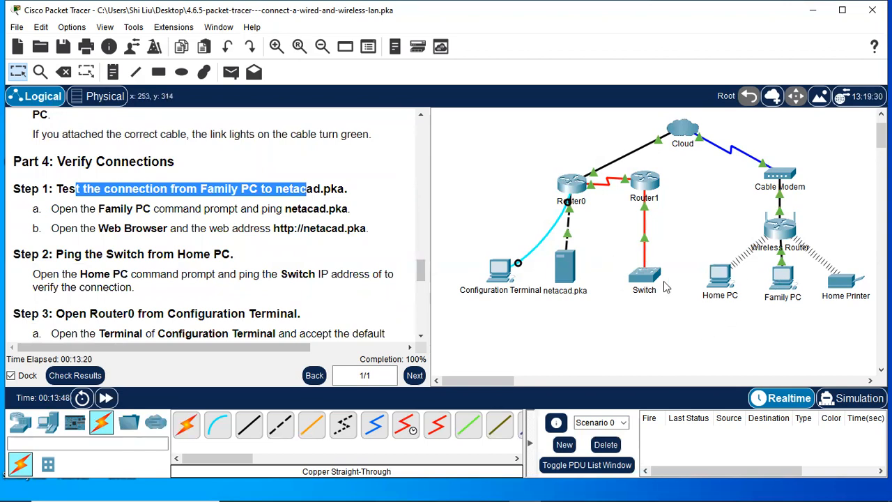
left_click(778, 280)
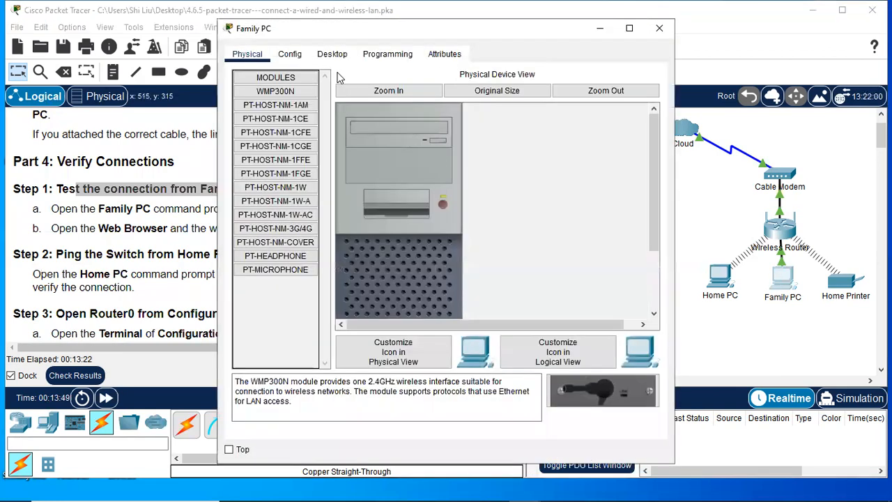
left_click(332, 55)
left_click(531, 131)
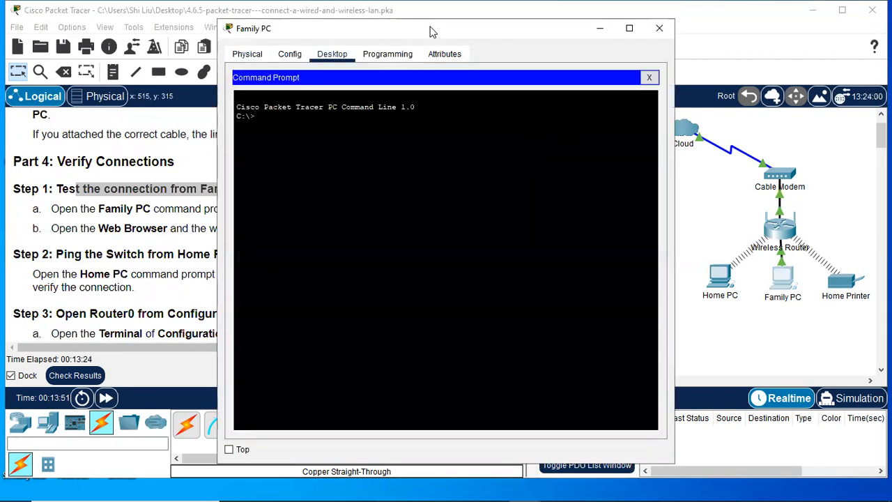
left_click_drag(436, 30, 638, 63)
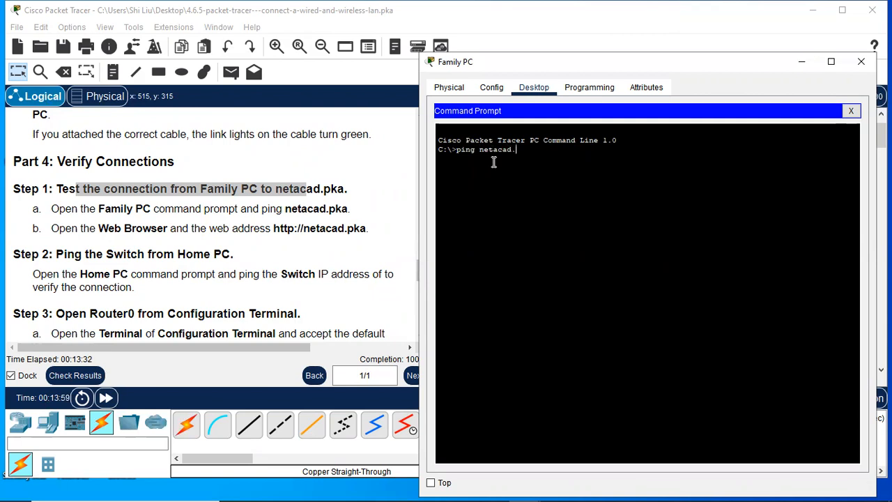
type("ka")
key("Return")
key("Return")
left_click_drag(539, 63, 579, 60)
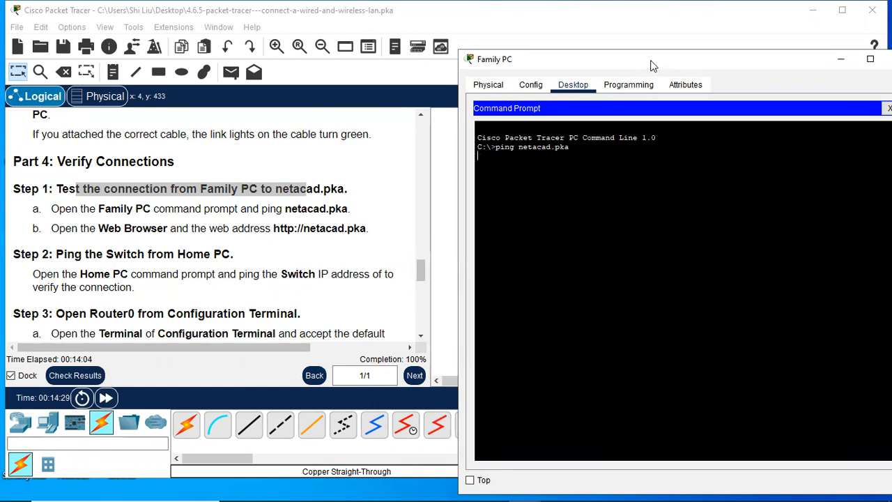
left_click_drag(641, 63, 599, 58)
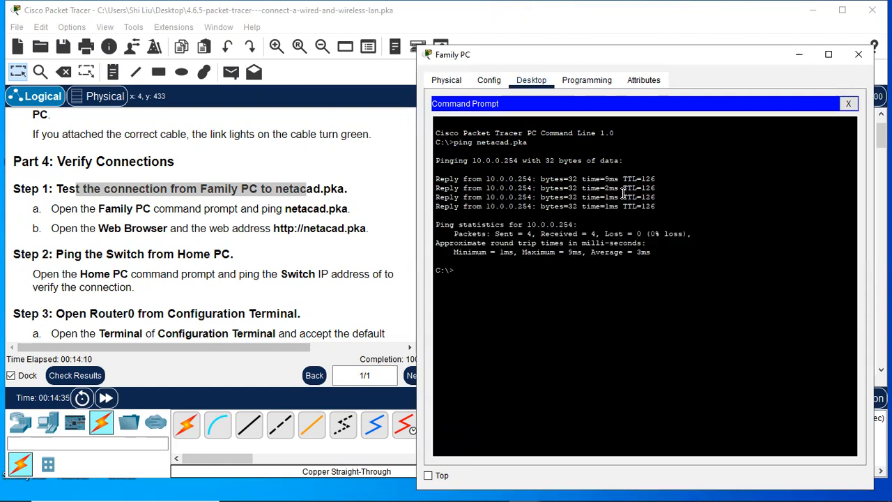
left_click(849, 103)
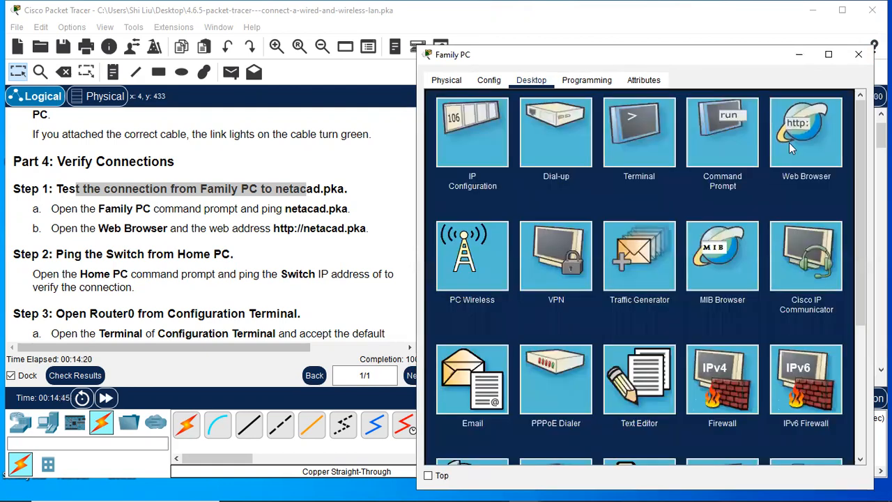
left_click(805, 132)
left_click(547, 117)
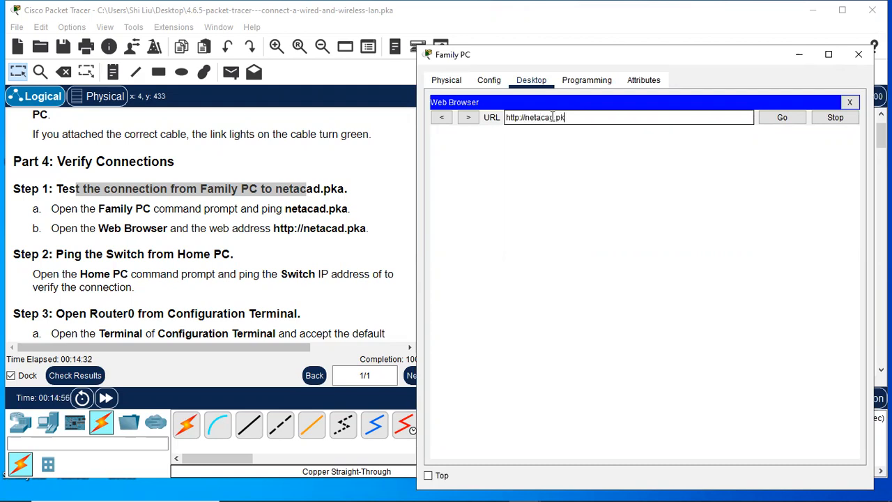
left_click(782, 117)
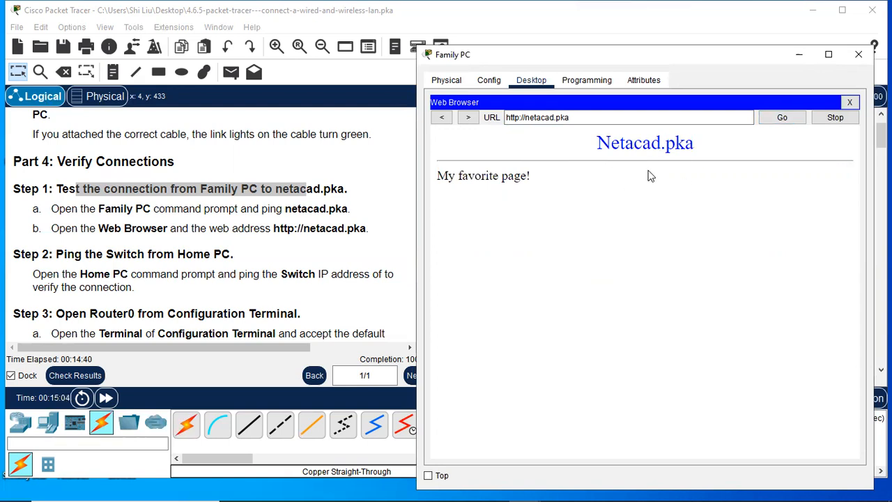
left_click(852, 59)
Open the Home PC command prompt, following Part 4 Step 2, and keep the instructions visible beside it.
scroll(78, 178, "down", 2)
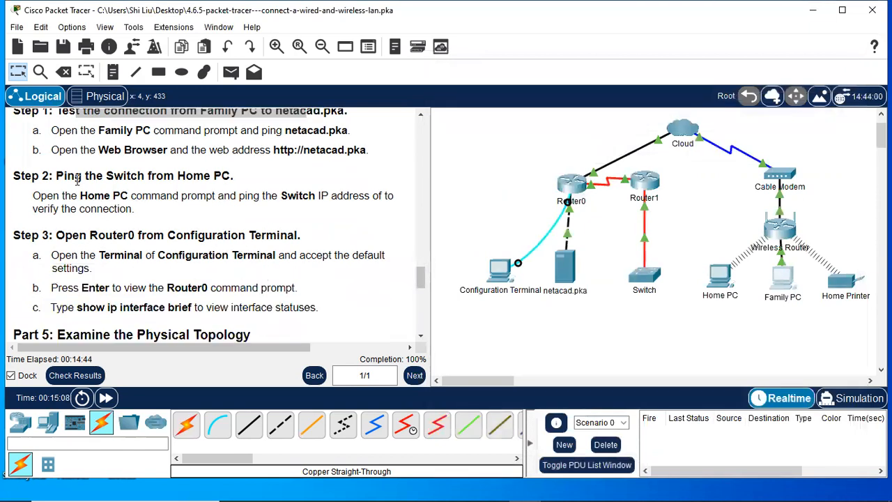
left_click_drag(82, 175, 164, 175)
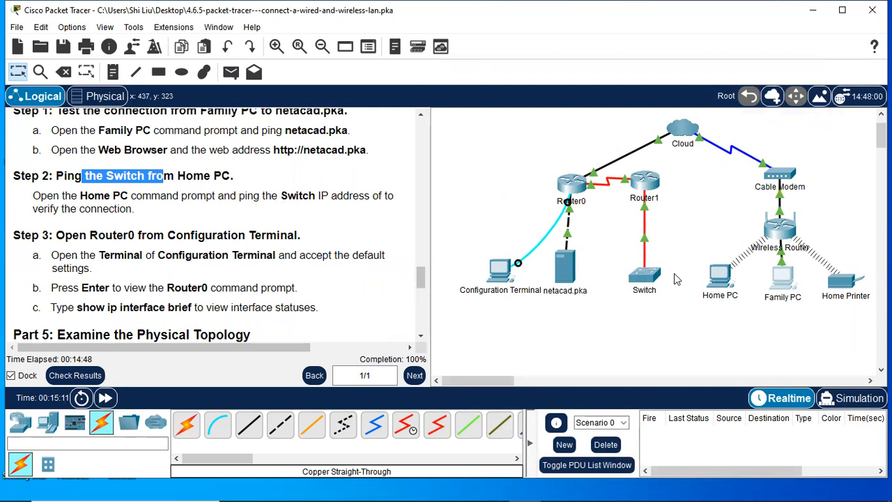
left_click(718, 275)
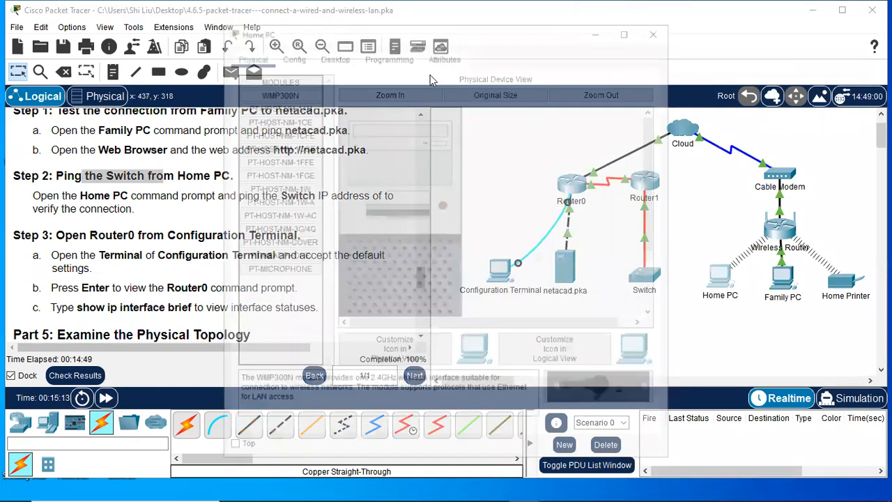
left_click(331, 54)
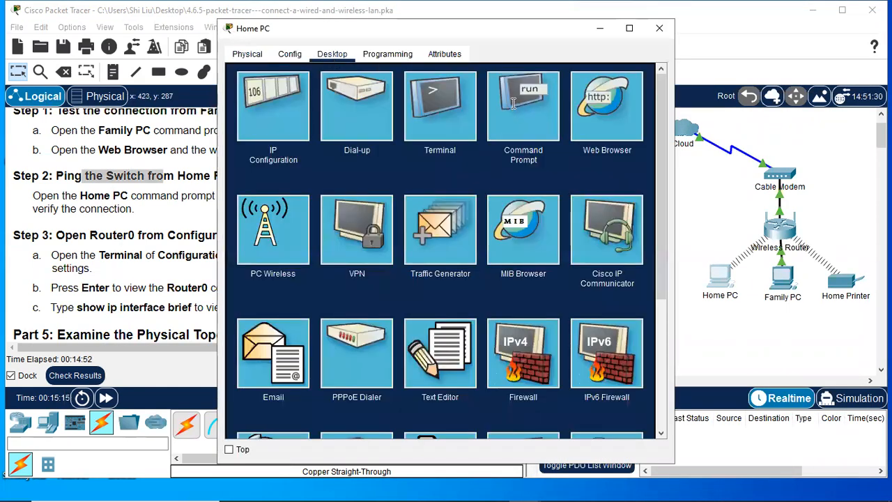
left_click(519, 98)
left_click_drag(440, 34, 737, 69)
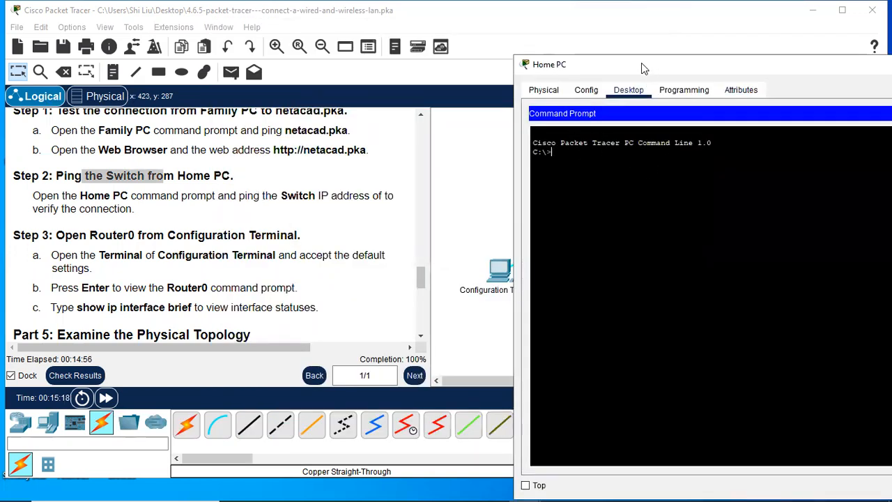
left_click_drag(644, 68, 592, 73)
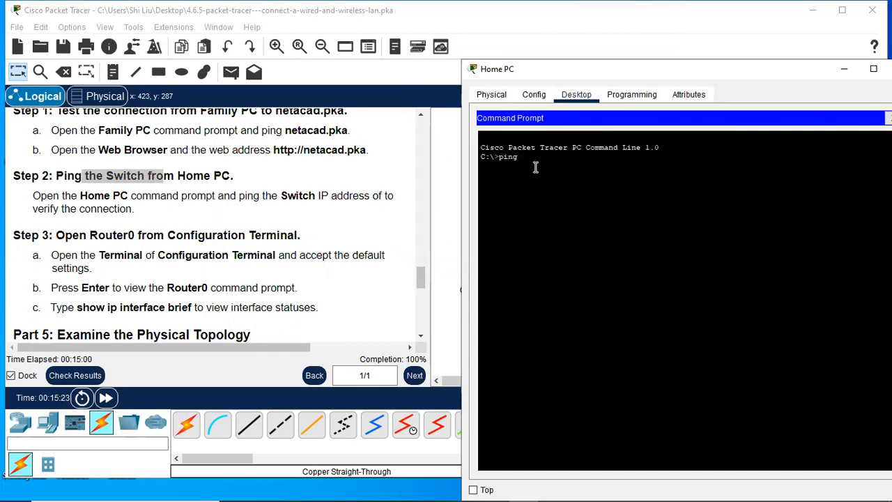
Ping the Switch twice from the Home PC at 172.16.0.2, its address in the addressing table, and close the Home PC window.
scroll(235, 210, "up", 10)
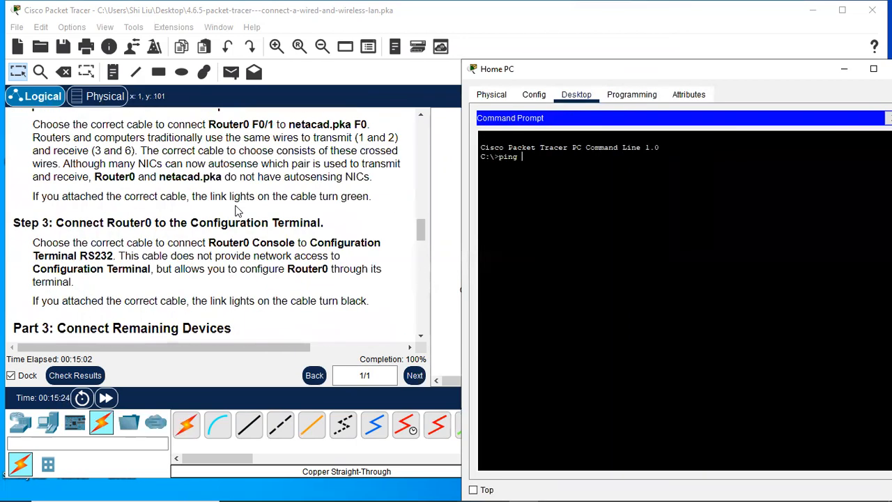
scroll(230, 209, "up", 8)
scroll(216, 195, "up", 8)
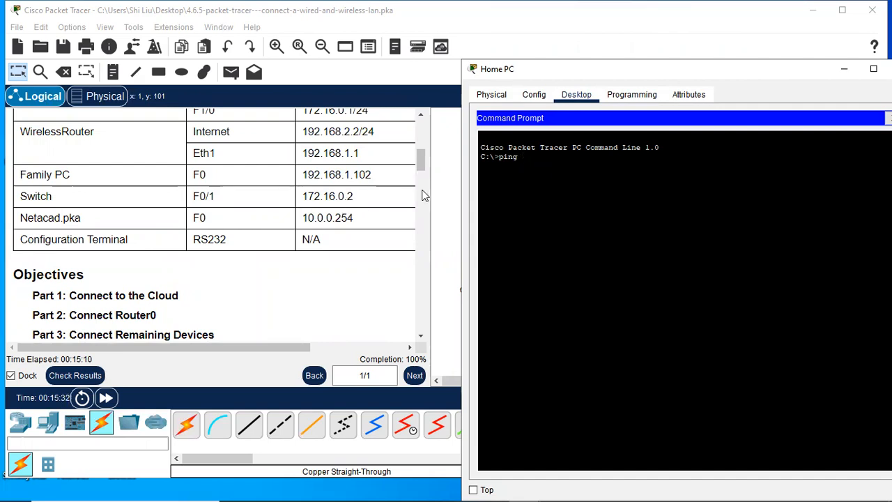
type("172.16.0.2")
key("Return")
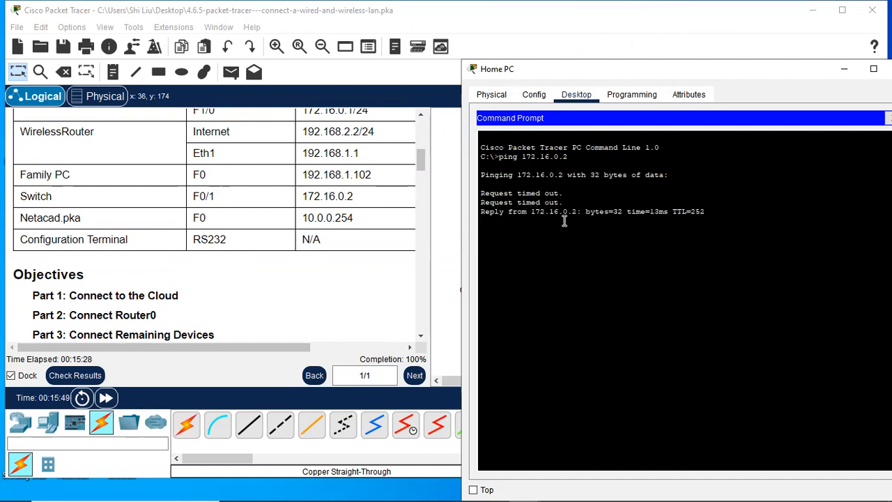
key("Up")
key("Return")
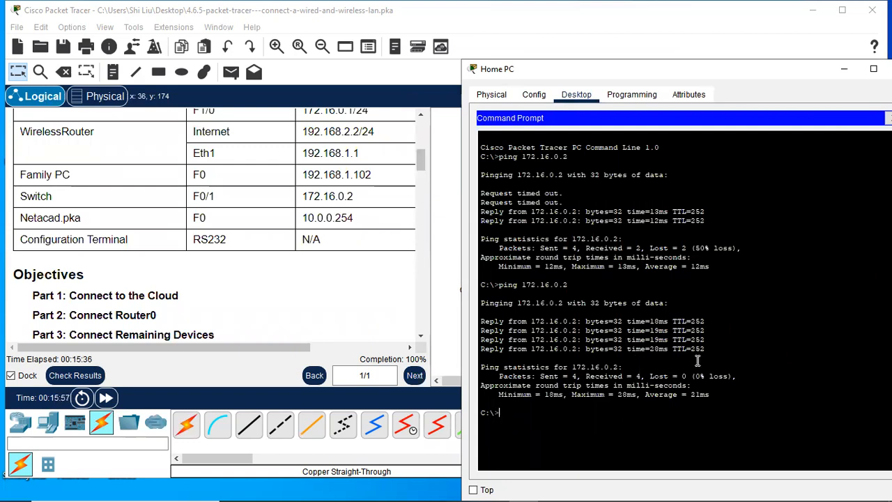
left_click_drag(662, 72, 644, 76)
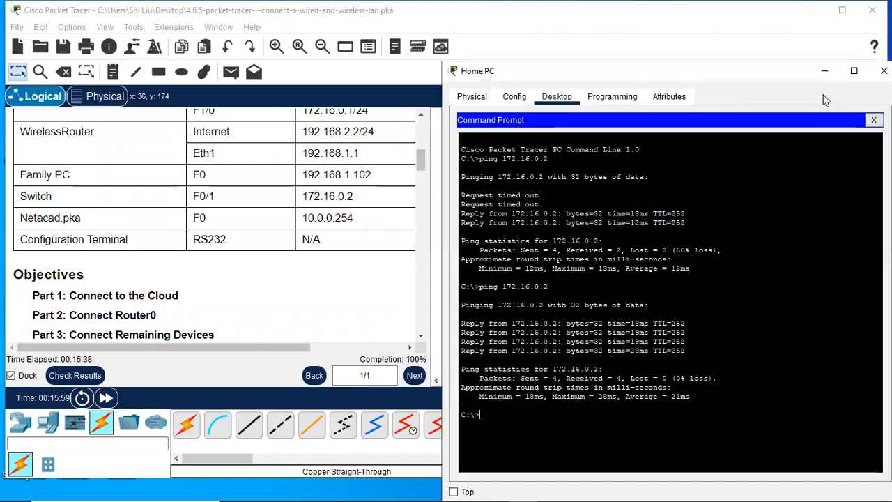
left_click(348, 288)
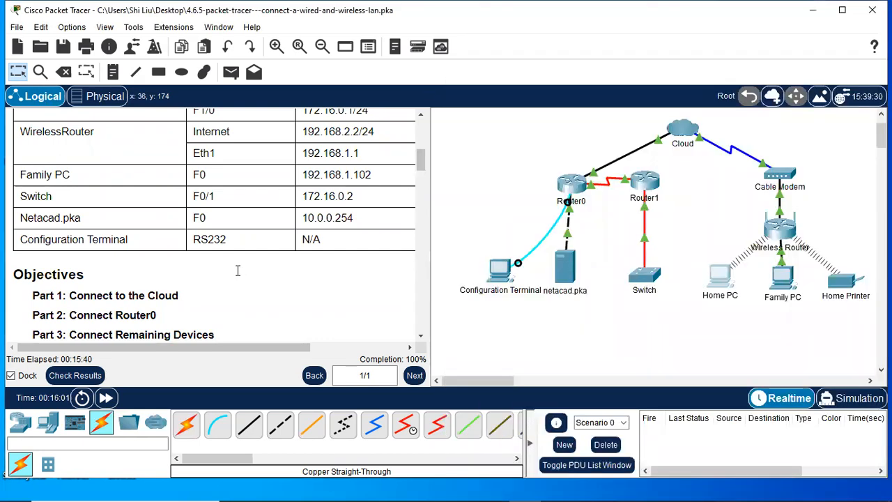
Open the Configuration Terminal's Terminal with the default port settings and bring up the Router0 command prompt, following Part 4 Step 3.
scroll(230, 275, "down", 10)
scroll(209, 289, "down", 6)
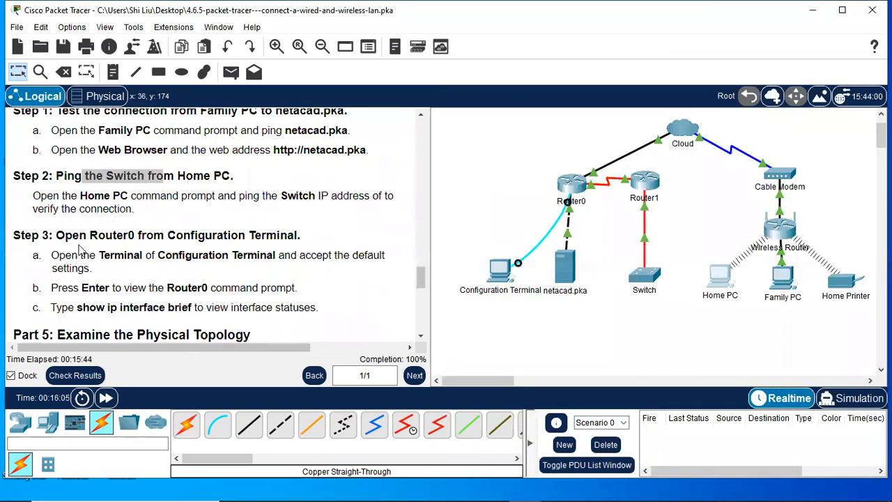
left_click_drag(79, 235, 280, 236)
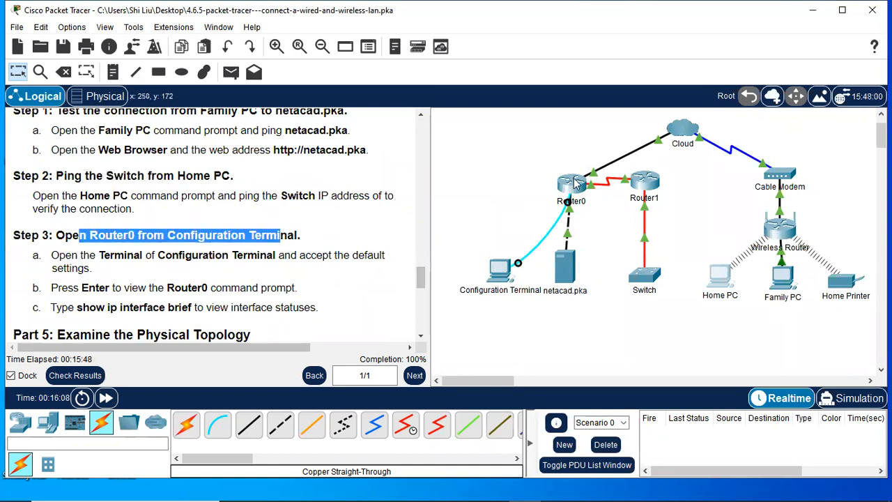
left_click(505, 275)
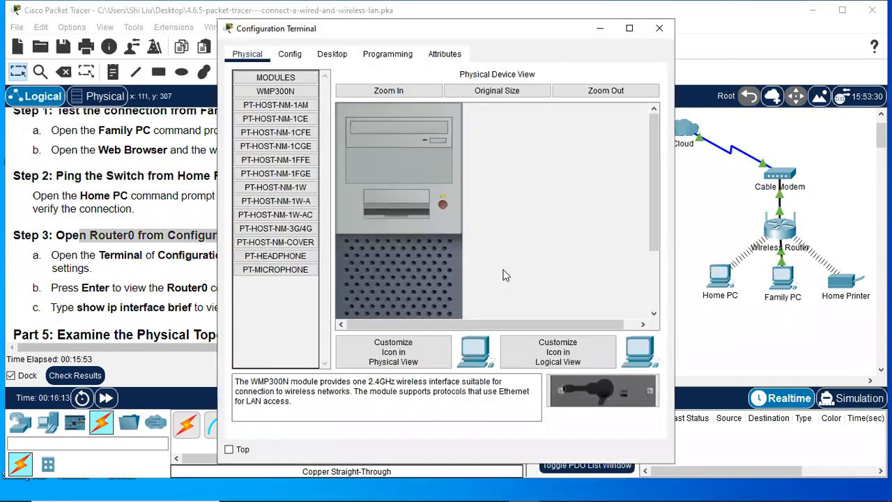
left_click(332, 53)
left_click(459, 102)
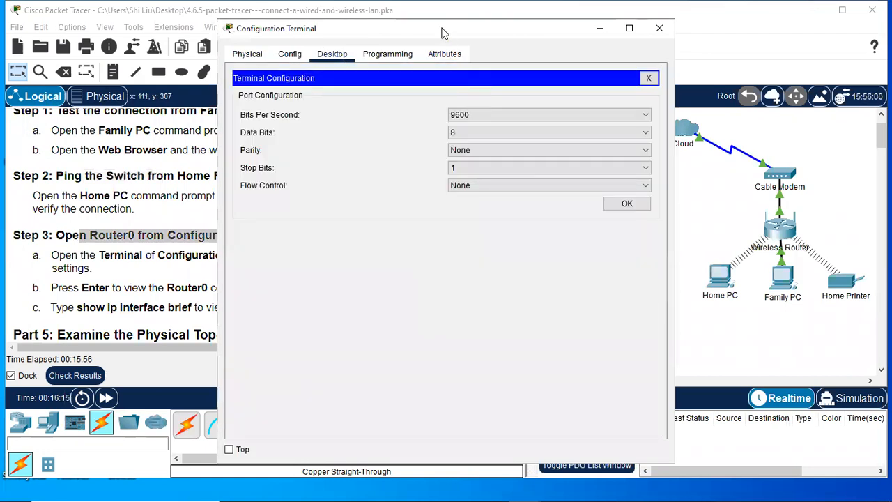
left_click_drag(450, 32, 627, 64)
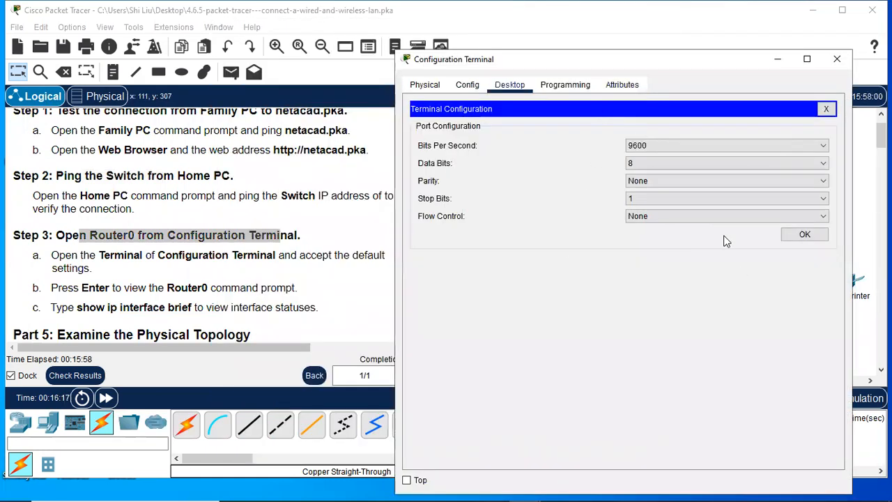
left_click(801, 236)
key("Return")
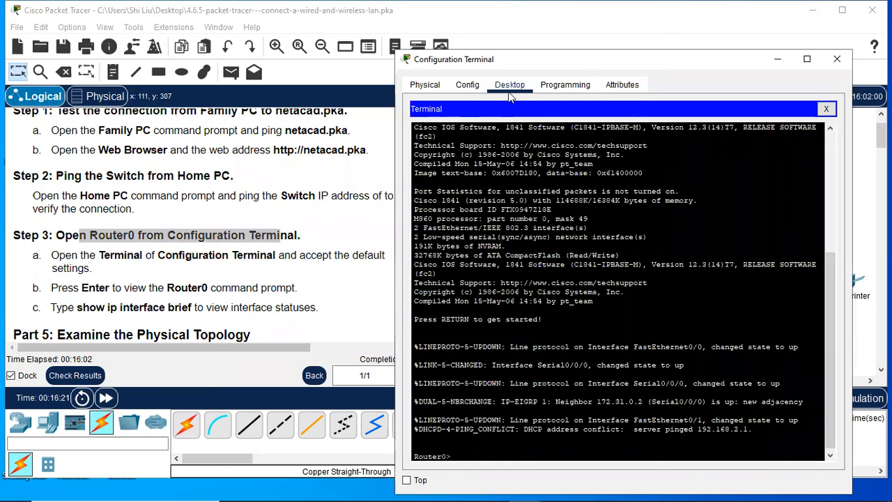
Run show ip interface brief on Router0, examine the interface statuses, and close the Configuration Terminal window.
left_click_drag(557, 61, 539, 31)
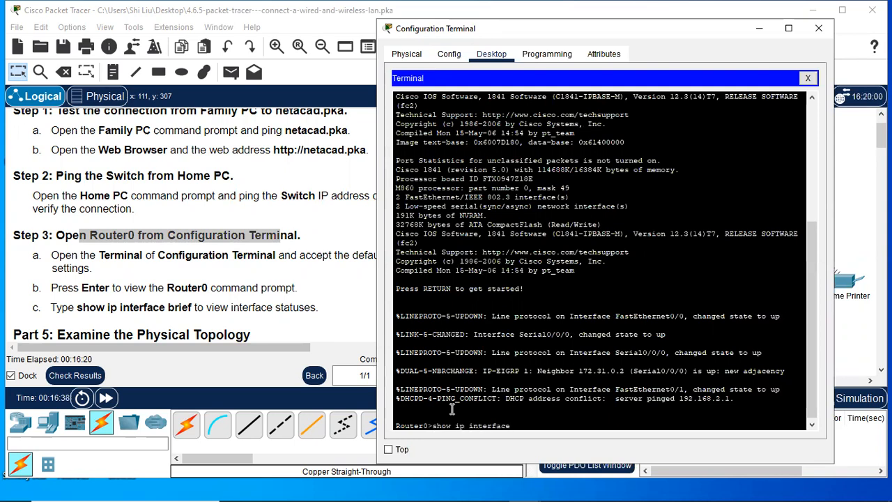
key("Return")
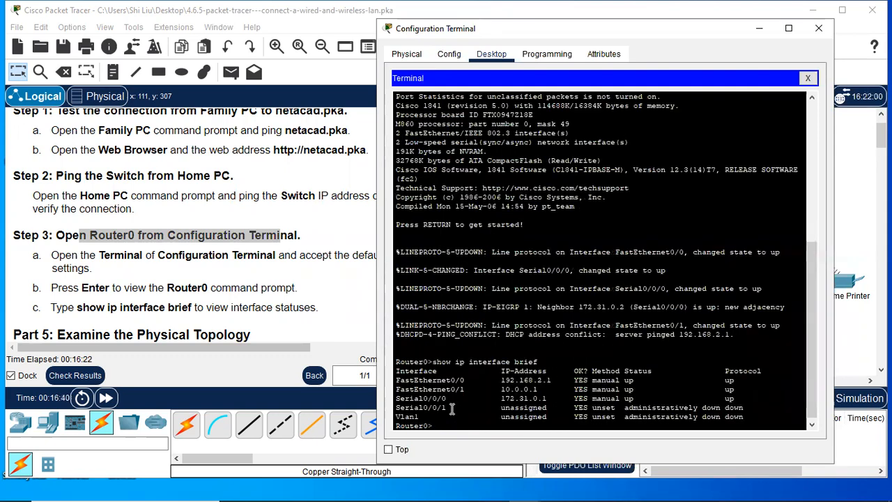
left_click_drag(417, 380, 560, 398)
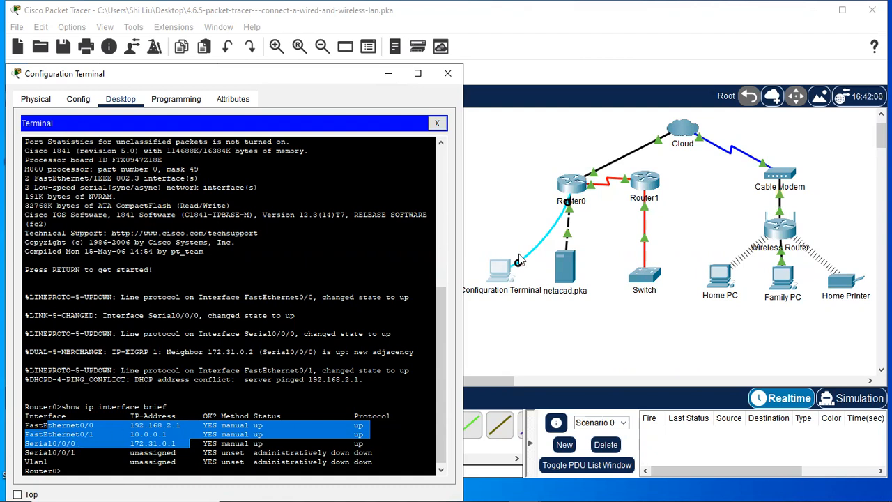
left_click(446, 73)
Switch to the physical workspace and open the Cloud inside Home City, following Part 5 Step 1.
scroll(177, 271, "down", 1)
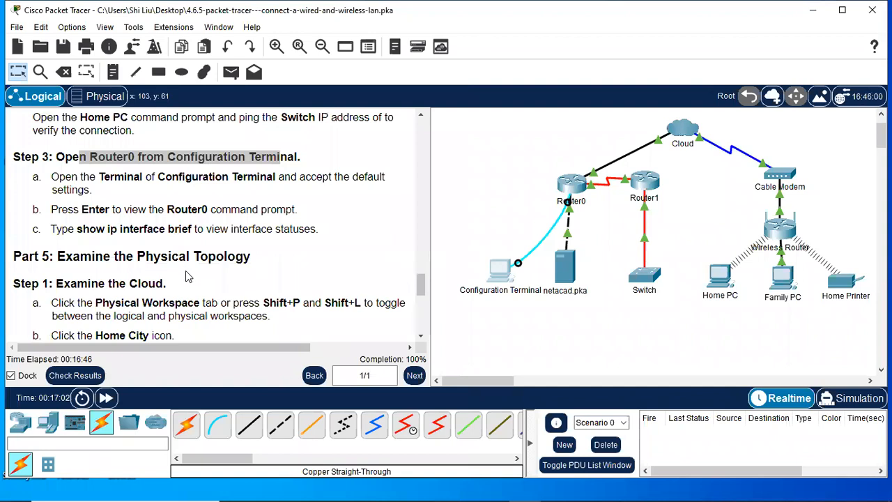
scroll(185, 271, "down", 2)
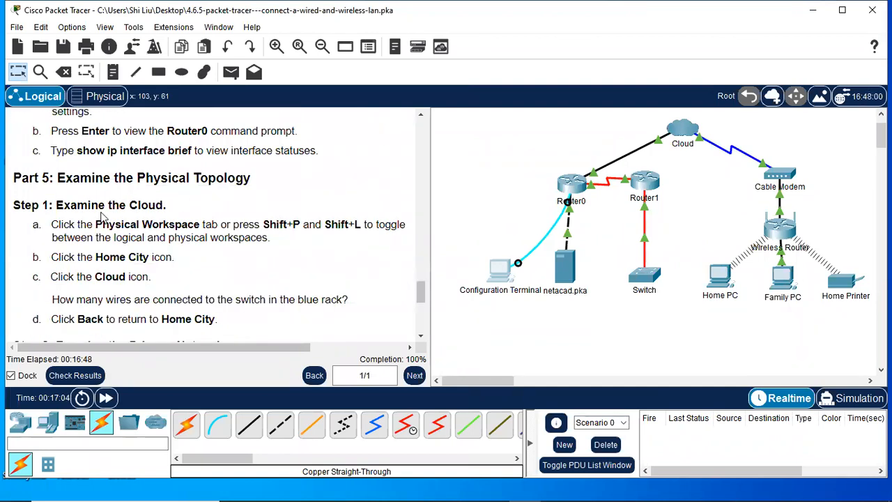
left_click_drag(87, 206, 167, 206)
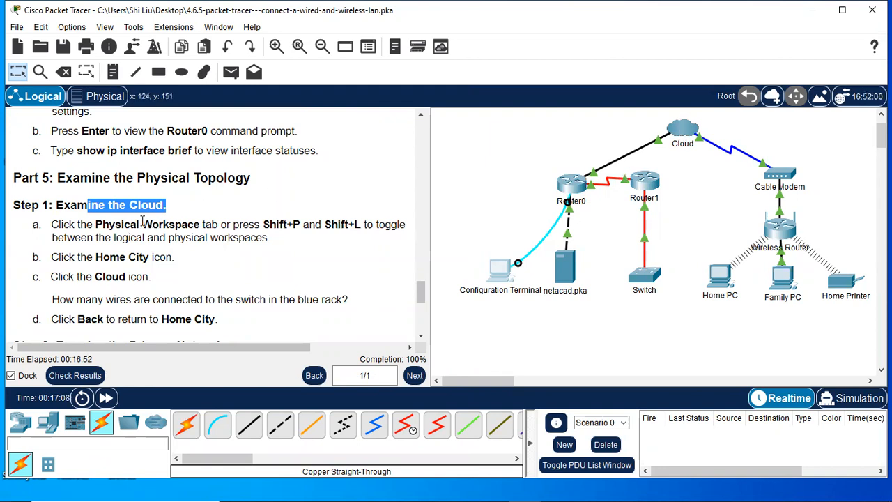
left_click_drag(102, 225, 207, 239)
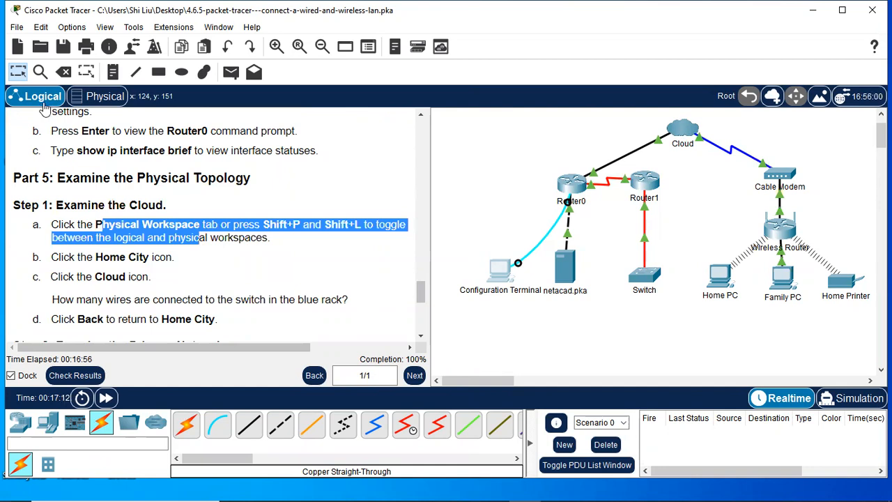
left_click(109, 98)
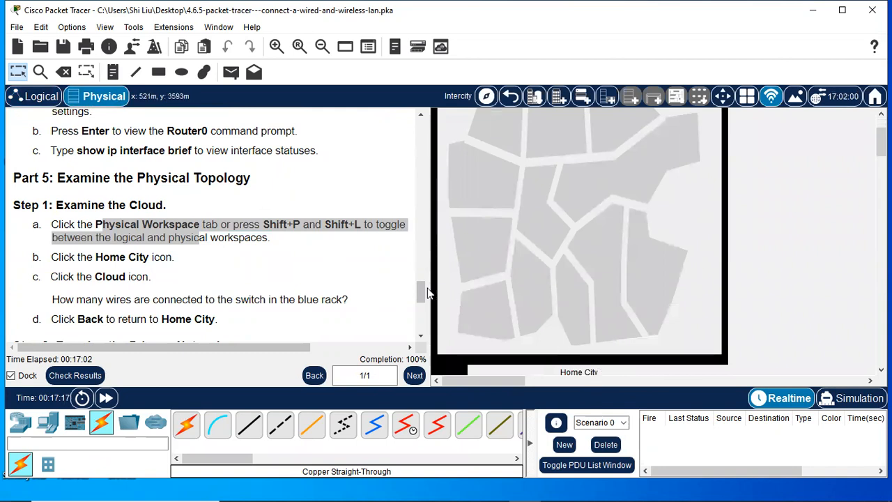
left_click(559, 257)
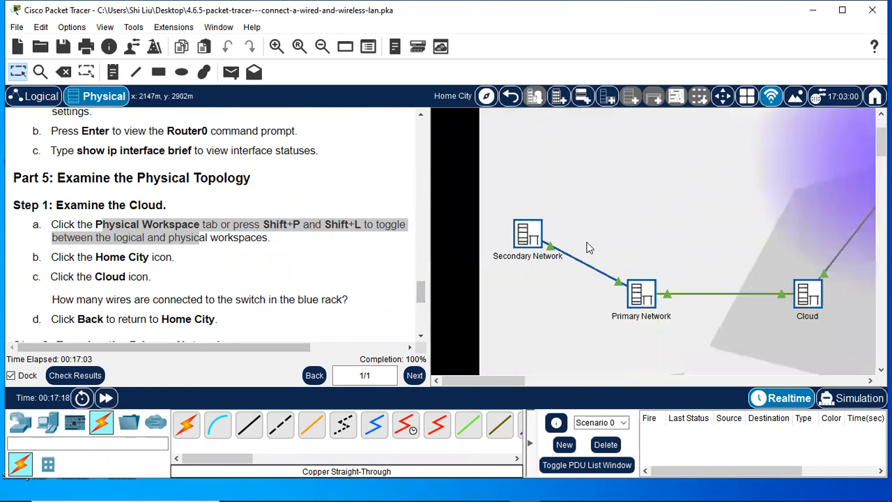
left_click(806, 299)
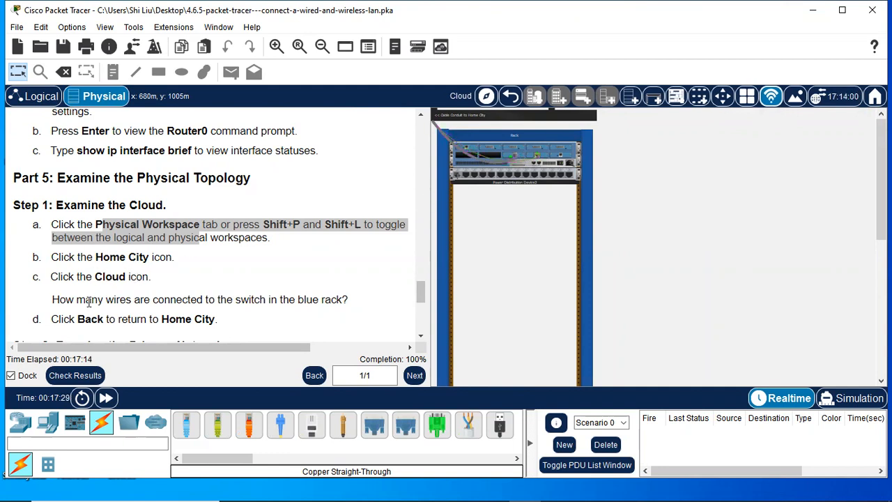
Examine the wires connected to the device in the Cloud's blue rack at a larger zoom, and compare them with the logical topology.
left_click_drag(84, 301, 237, 301)
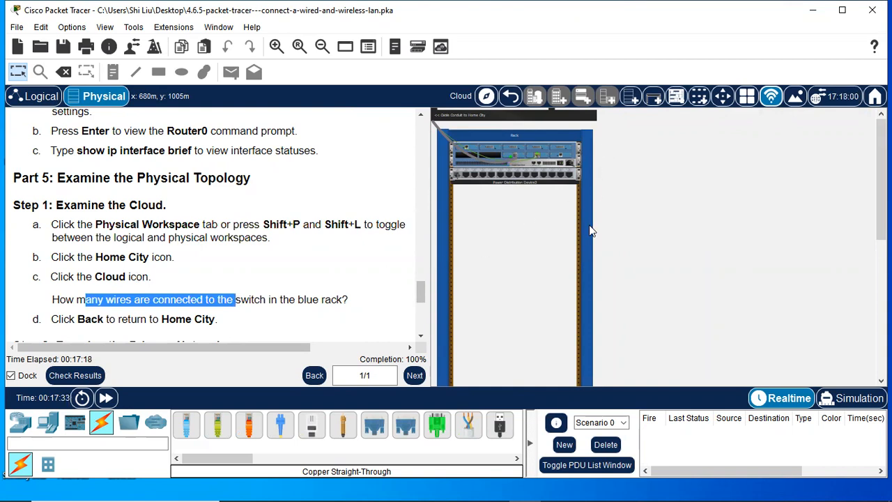
left_click(277, 47)
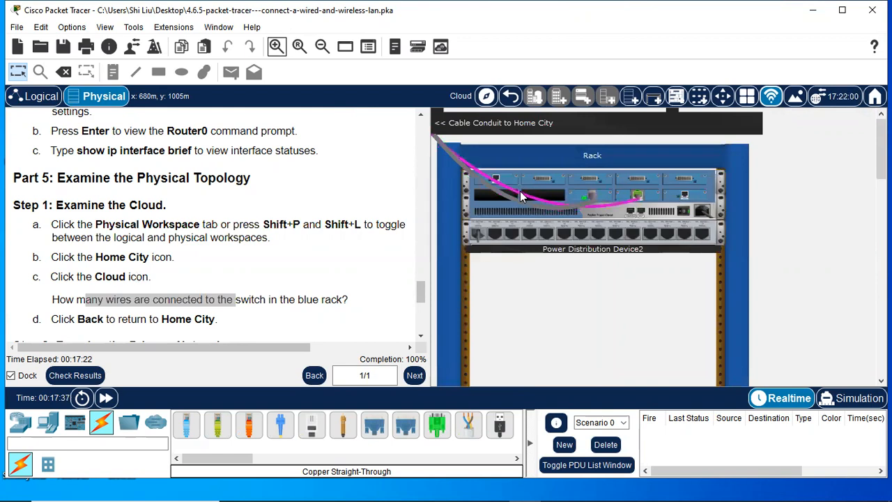
mouse_move(521, 196)
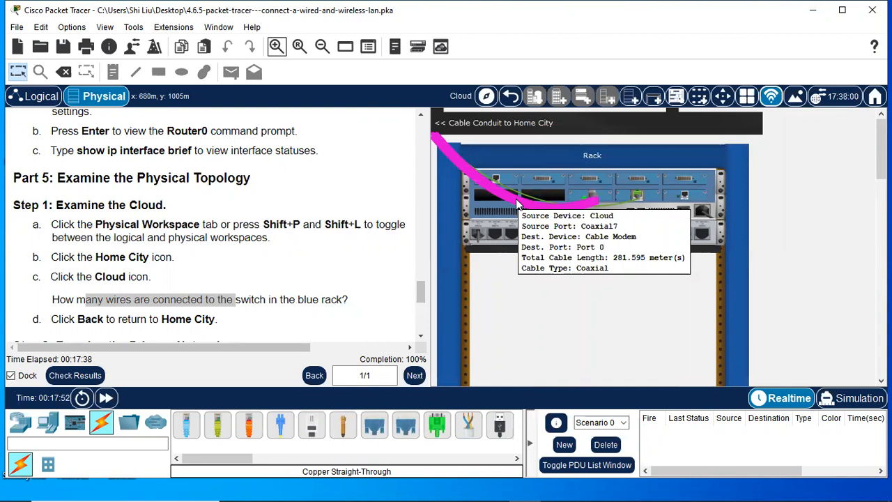
left_click(43, 96)
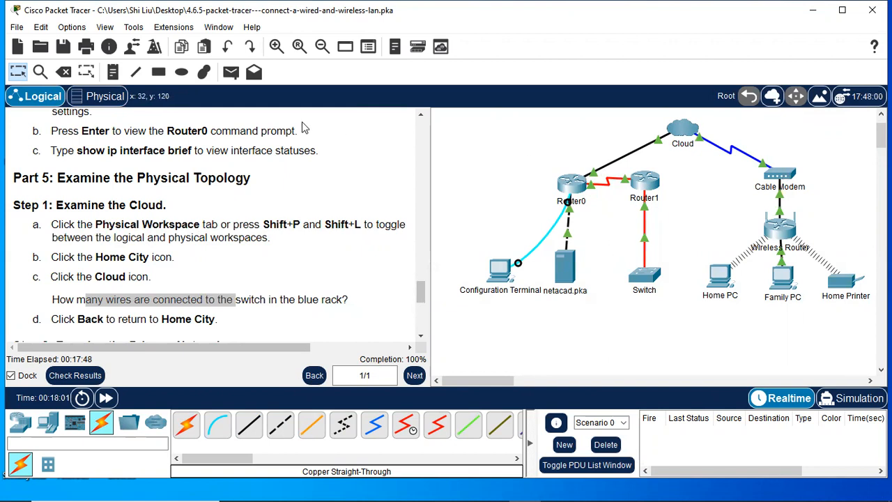
left_click(111, 97)
Return to Home City and open the Primary Network to examine its cables, following Part 5 Step 2.
scroll(183, 285, "down", 3)
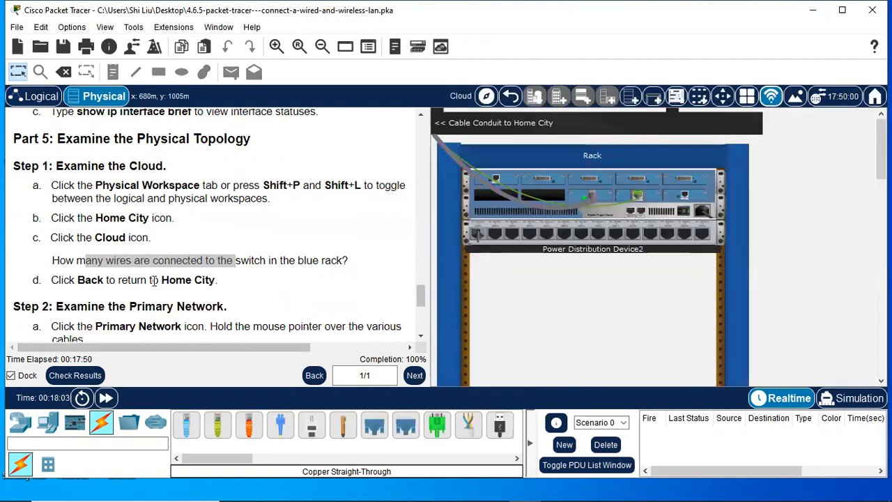
left_click_drag(97, 232, 193, 228)
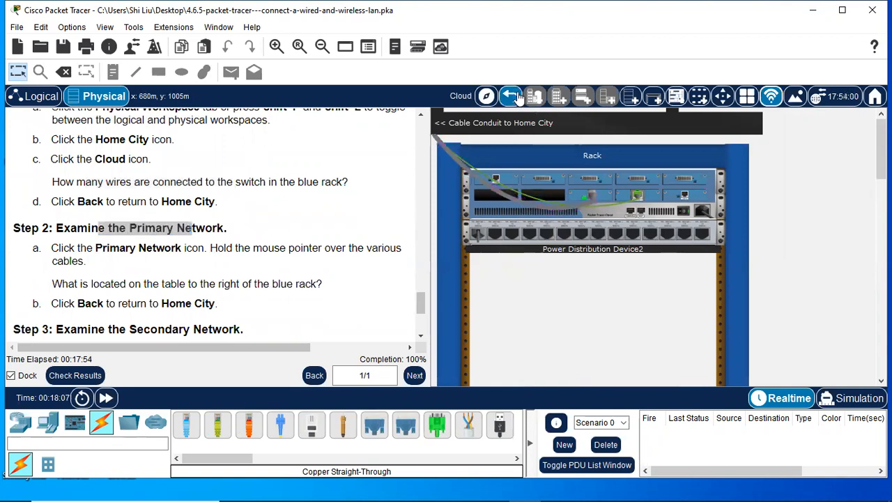
left_click(514, 96)
left_click(648, 298)
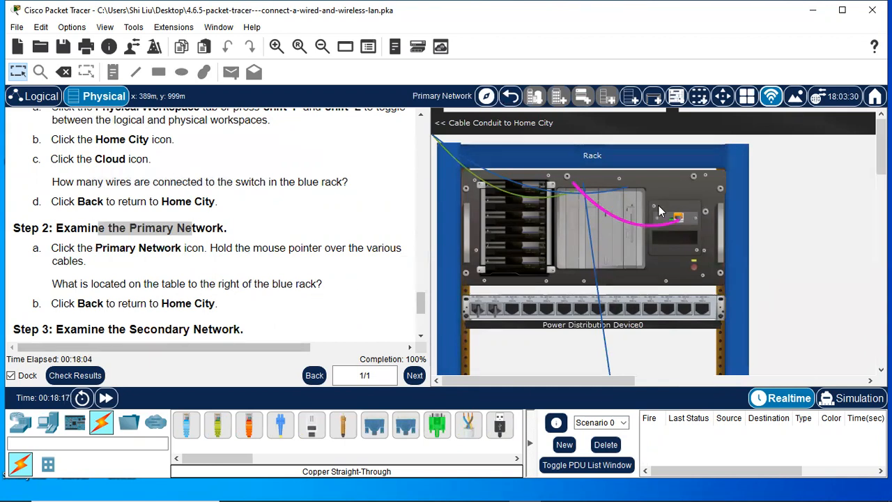
Examine the table beside the blue rack in the Primary Network, and compare the computer on it with the logical topology.
scroll(688, 233, "down", 5)
scroll(692, 251, "down", 4)
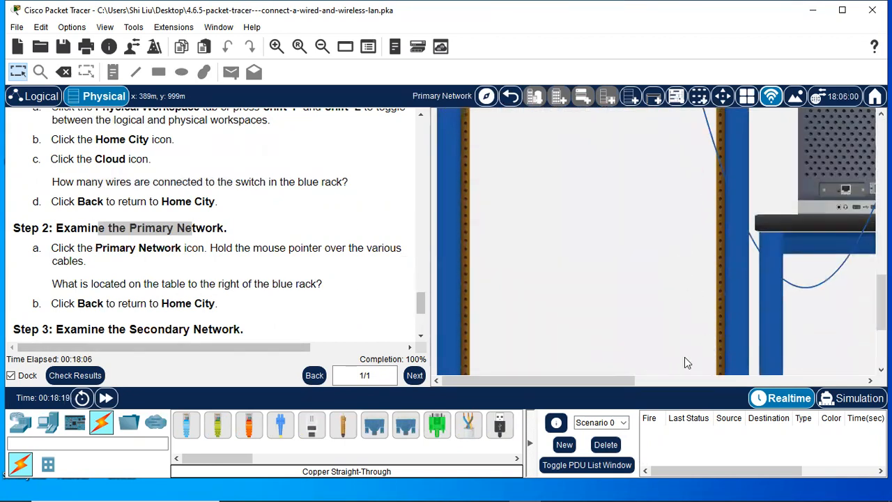
left_click_drag(576, 382, 687, 386)
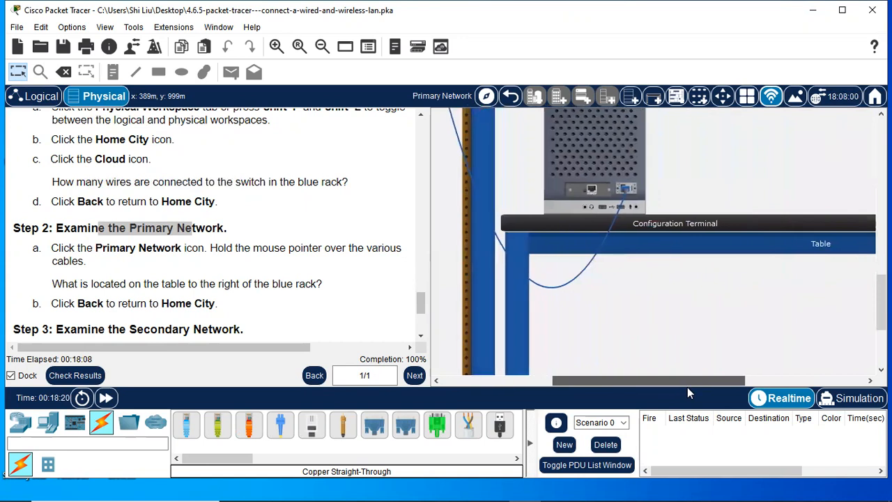
scroll(690, 250, "up", 2)
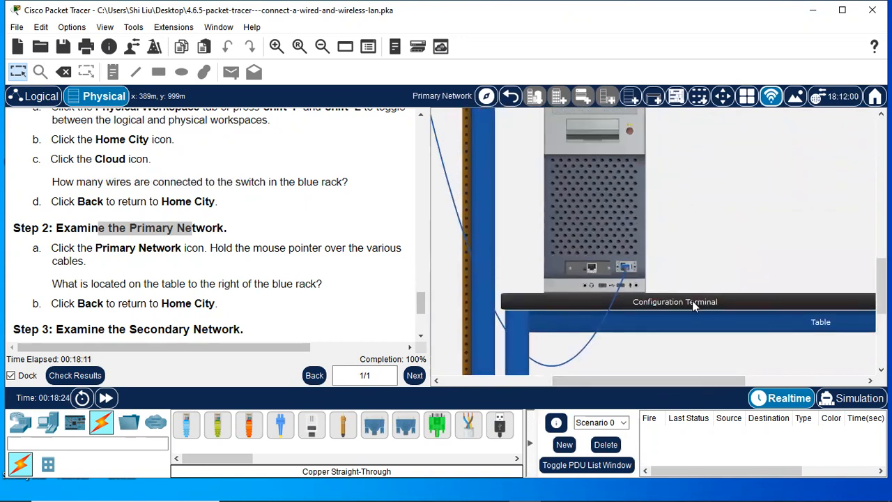
scroll(742, 287, "up", 1)
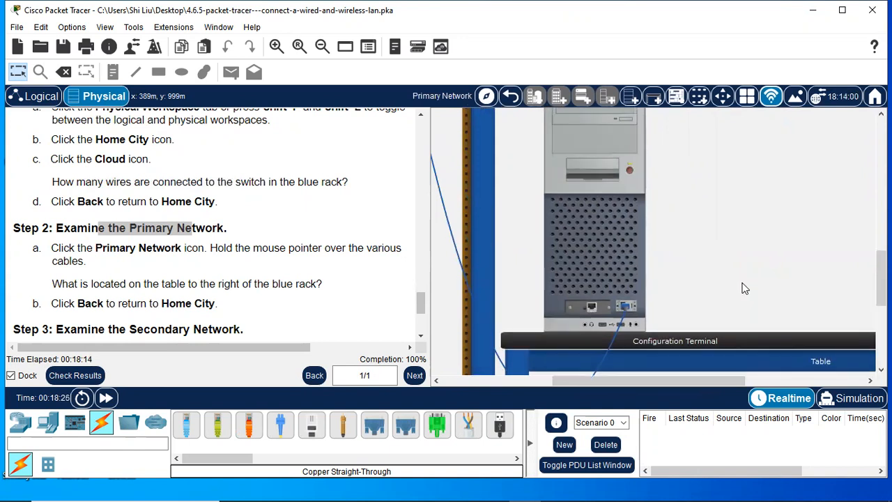
left_click(36, 98)
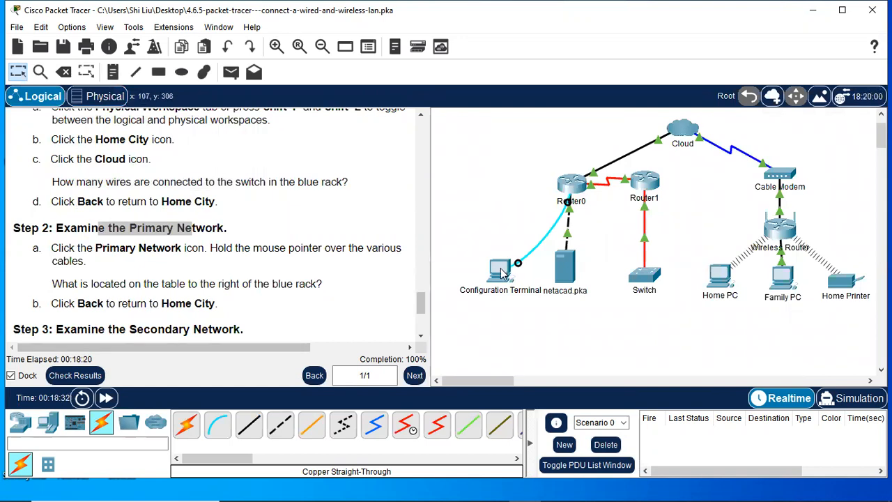
Return to the physical view of the Primary Network and examine the cable from the rack to the Configuration Terminal.
left_click(103, 98)
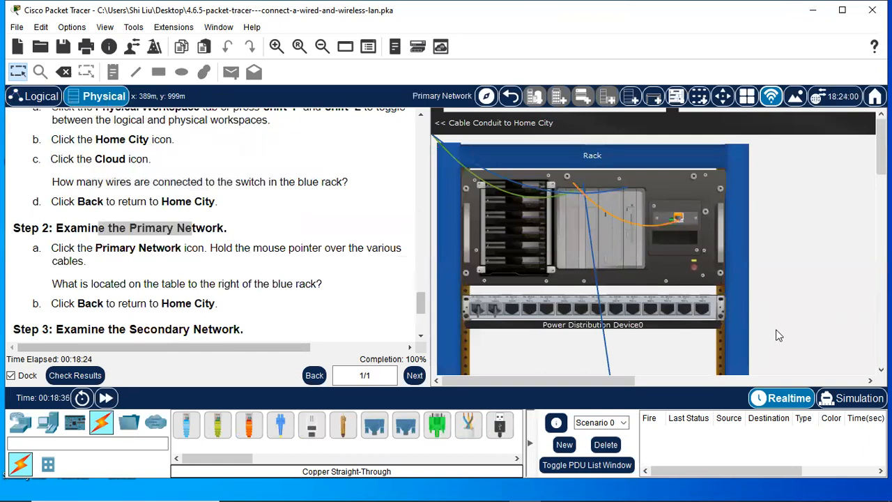
scroll(645, 317, "up", 2)
scroll(645, 312, "down", 6)
left_click_drag(579, 383, 640, 381)
scroll(719, 285, "down", 6)
scroll(720, 282, "up", 4)
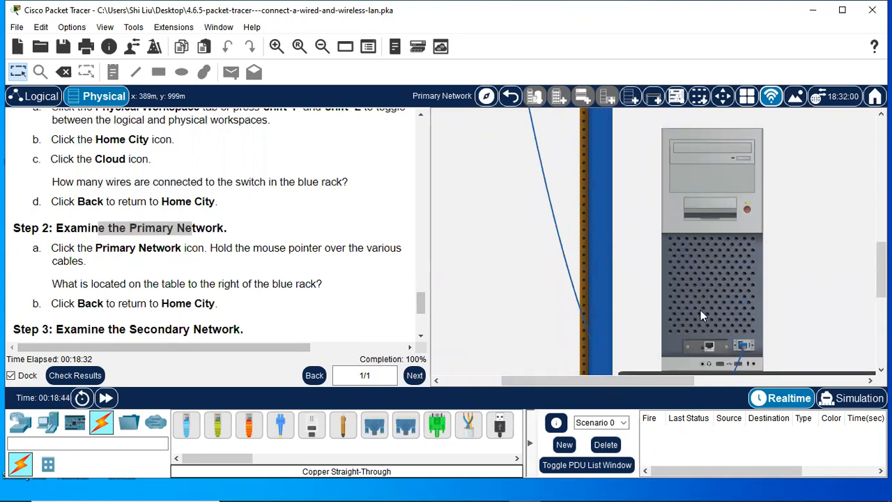
scroll(718, 278, "down", 1)
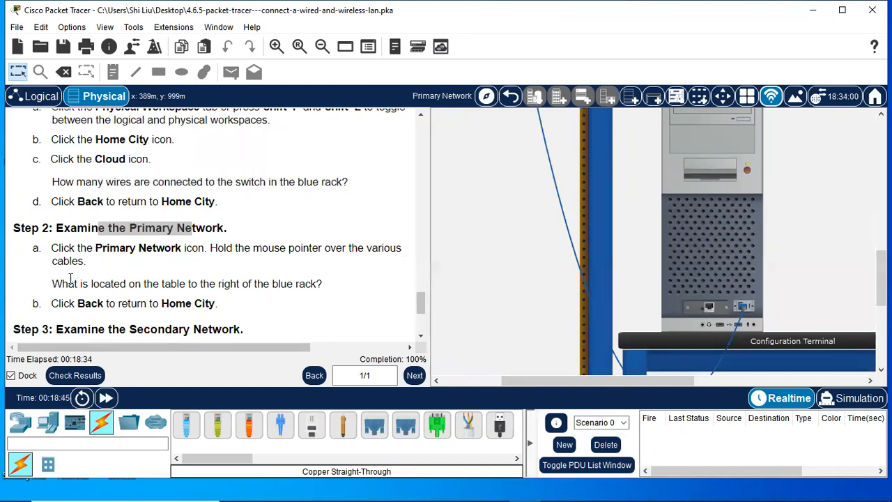
Return to Home City and open the Secondary Network, following Part 5 Step 3.
scroll(136, 275, "down", 1)
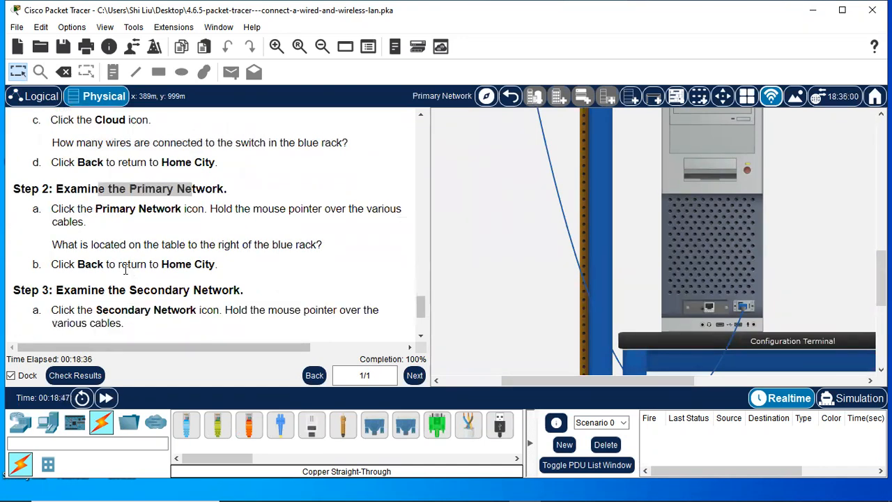
scroll(125, 270, "down", 1)
left_click_drag(92, 250, 232, 239)
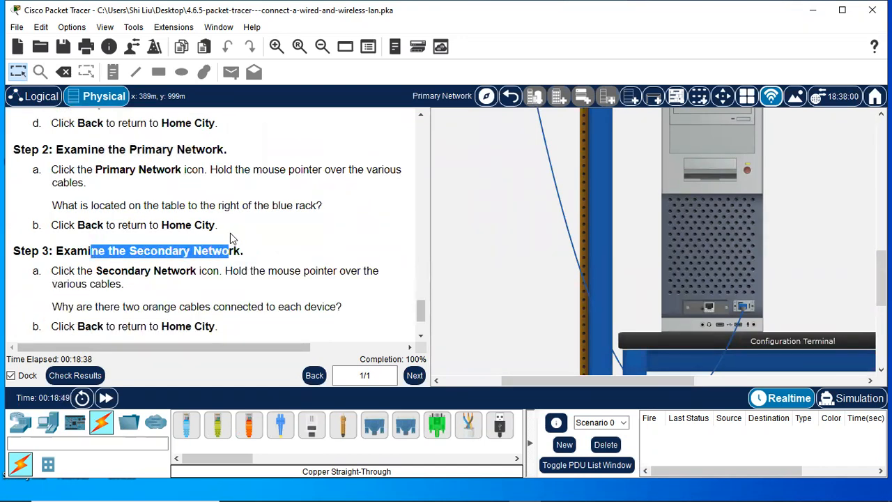
left_click(510, 96)
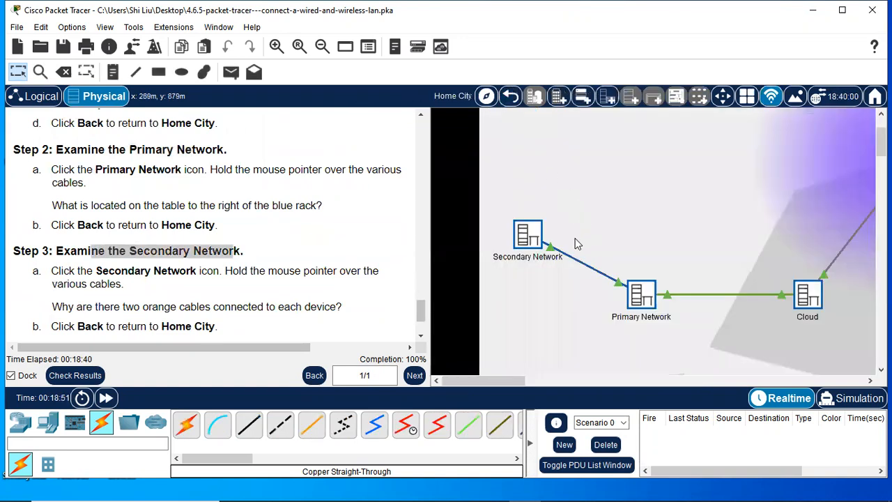
left_click(526, 235)
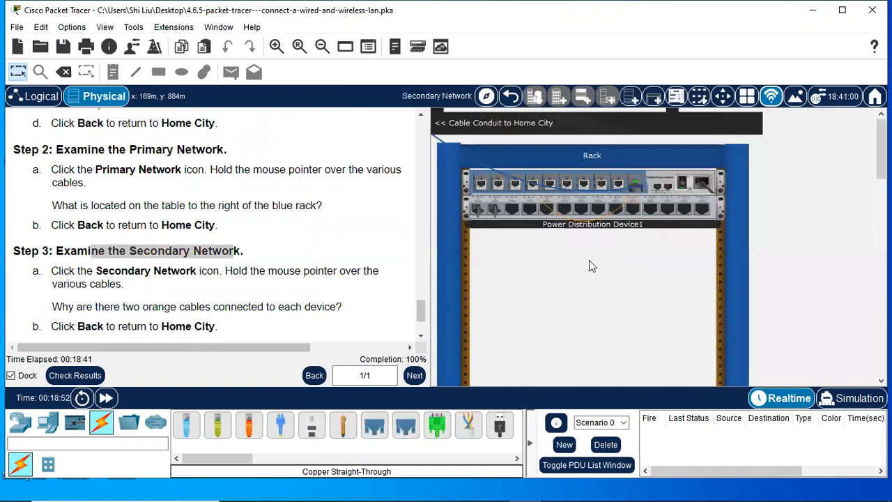
Examine the orange cable's connection details in the Secondary Network rack at a larger zoom, and compare them with the logical topology.
left_click(275, 46)
left_click(275, 46)
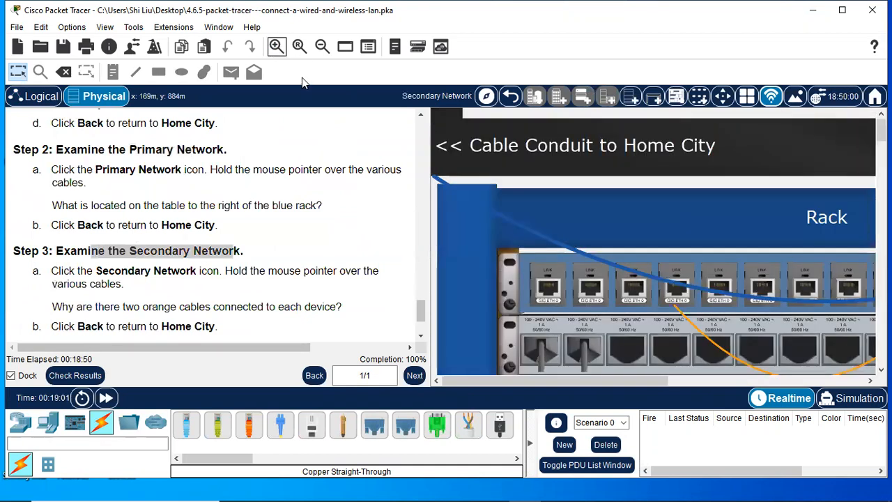
left_click_drag(502, 377, 560, 377)
scroll(664, 316, "down", 1)
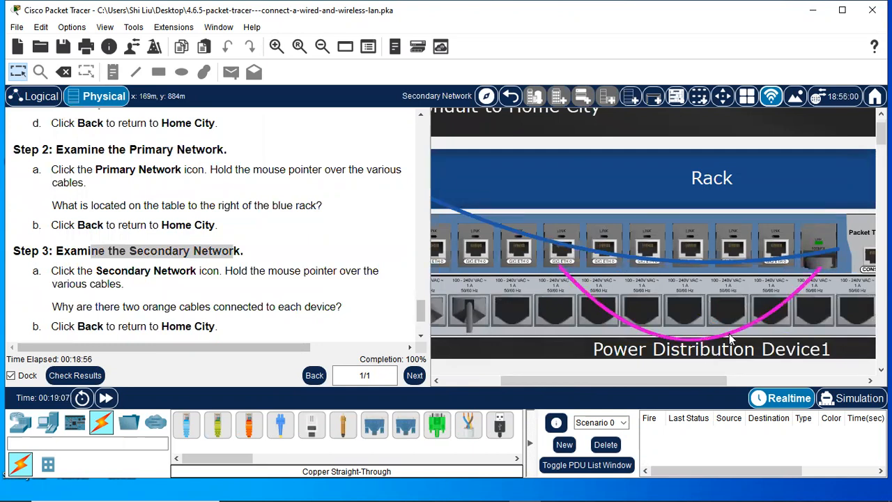
mouse_move(730, 337)
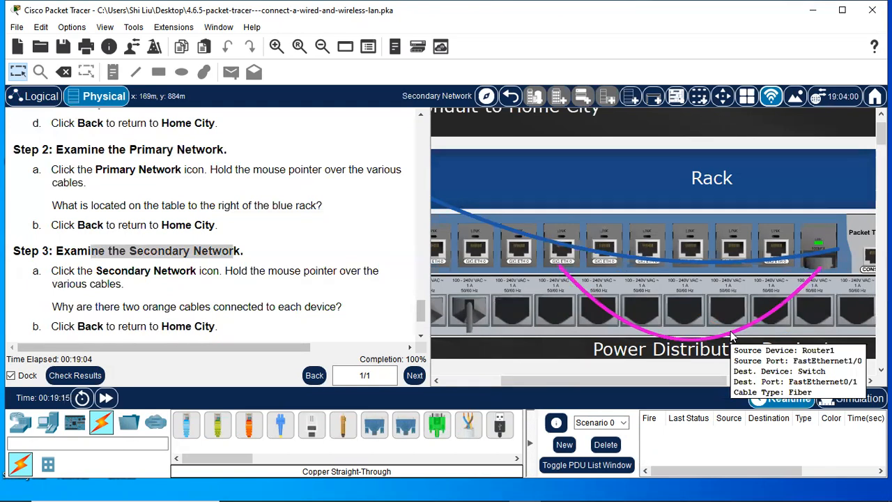
left_click(42, 96)
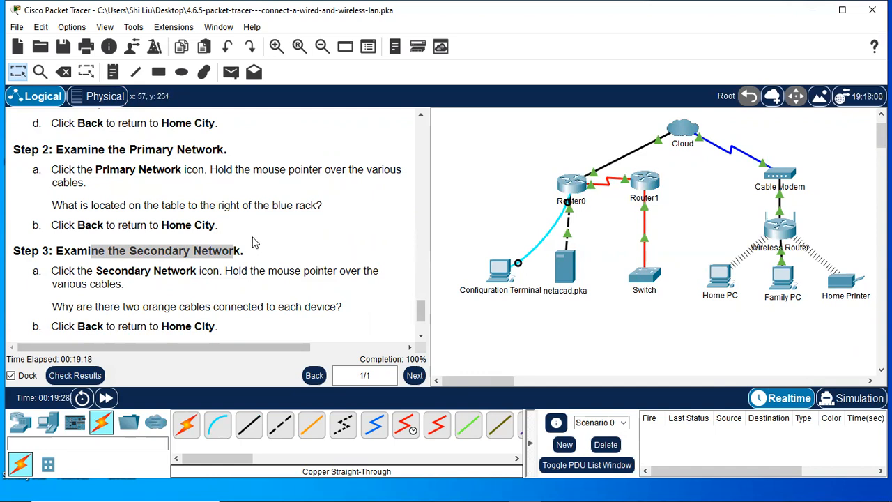
left_click(97, 96)
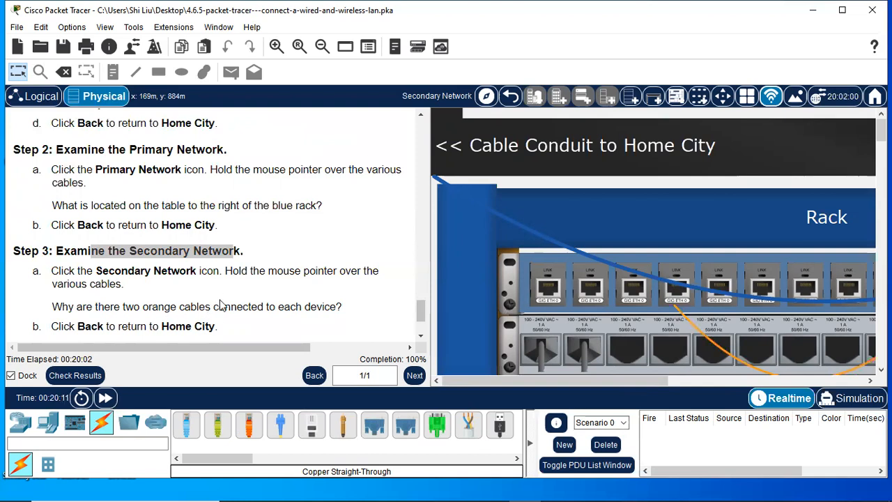
Read Part 5 Step 4, return to Home City and open the Home Network.
scroll(292, 284, "down", 2)
scroll(285, 282, "down", 1)
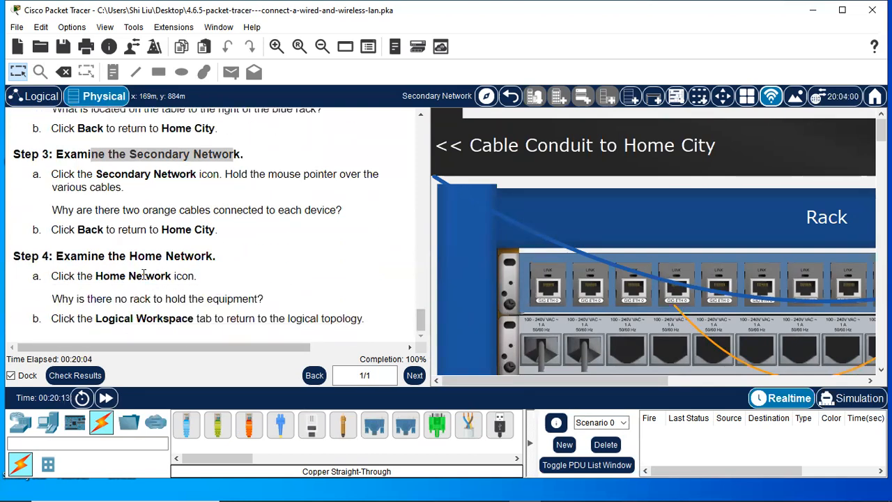
left_click_drag(91, 255, 197, 256)
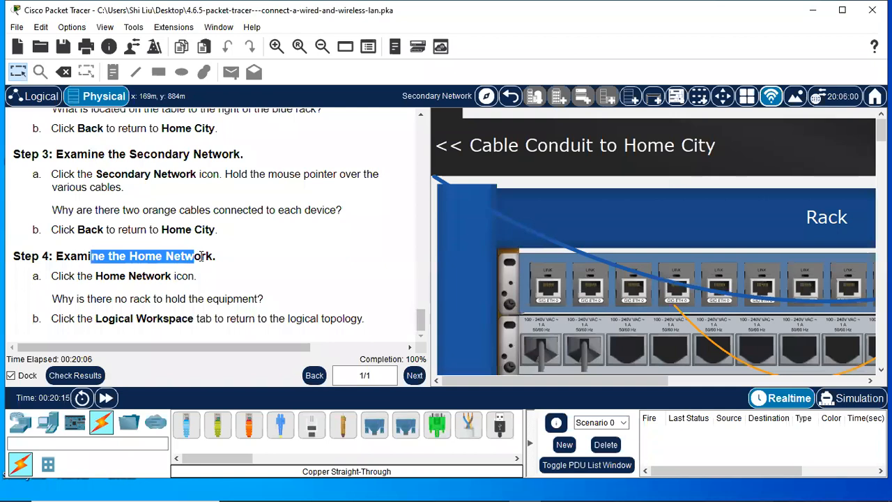
left_click(530, 98)
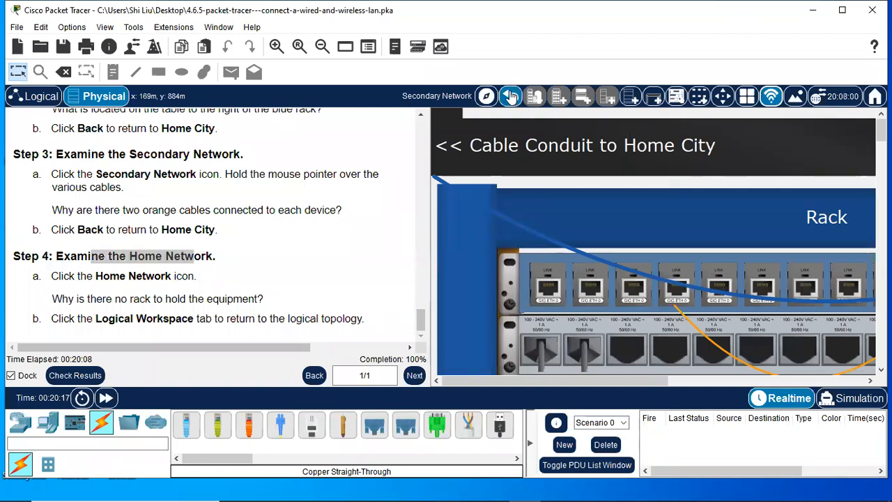
left_click_drag(510, 381, 558, 382)
left_click(654, 181)
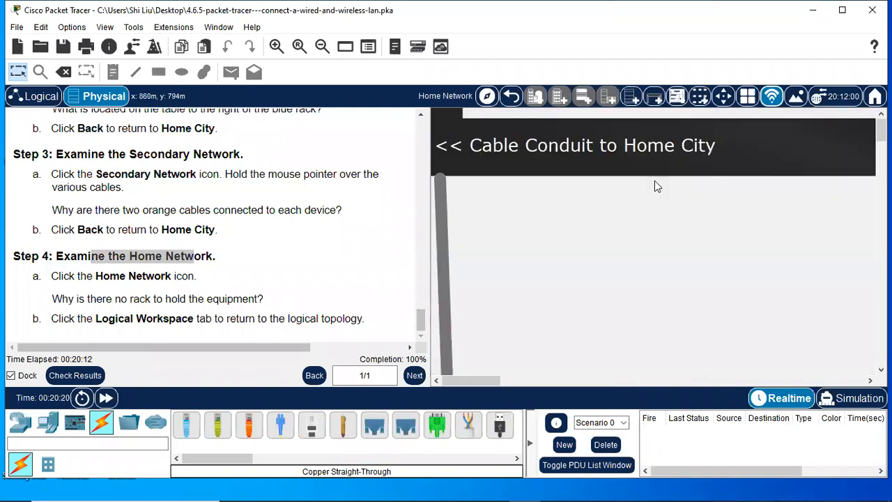
Examine the equipment on the Home Network tables at a smaller zoom, and go back to the Background and Part 1 instructions.
left_click(322, 46)
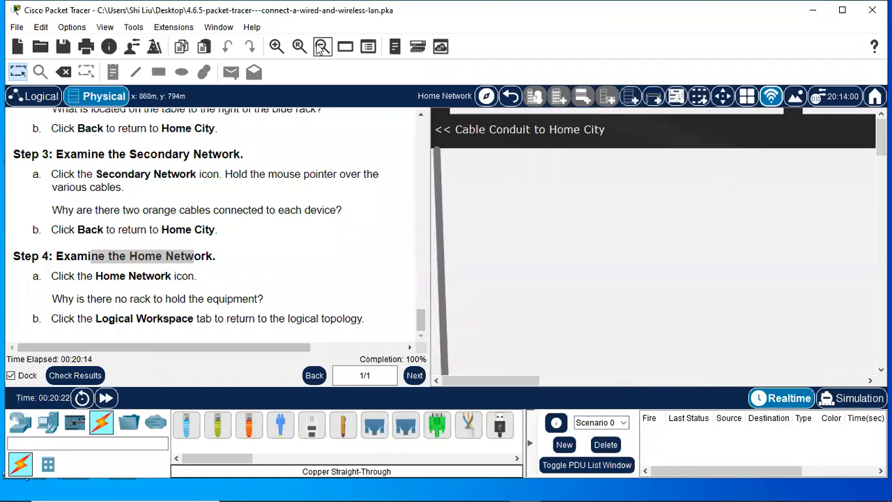
left_click(321, 46)
left_click(322, 46)
scroll(572, 199, "down", 1)
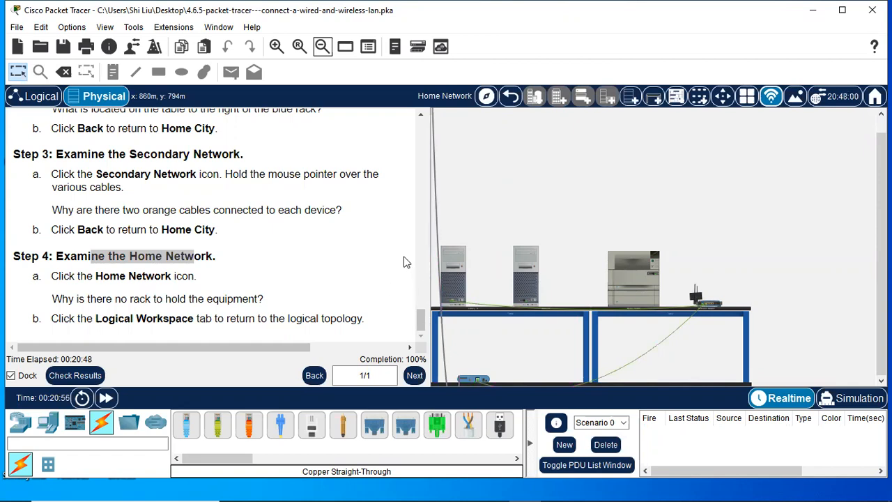
scroll(242, 192, "up", 20)
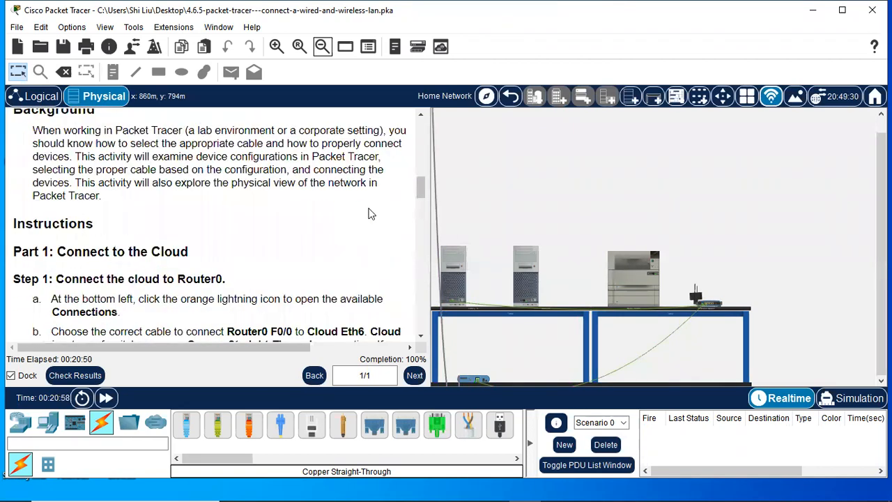